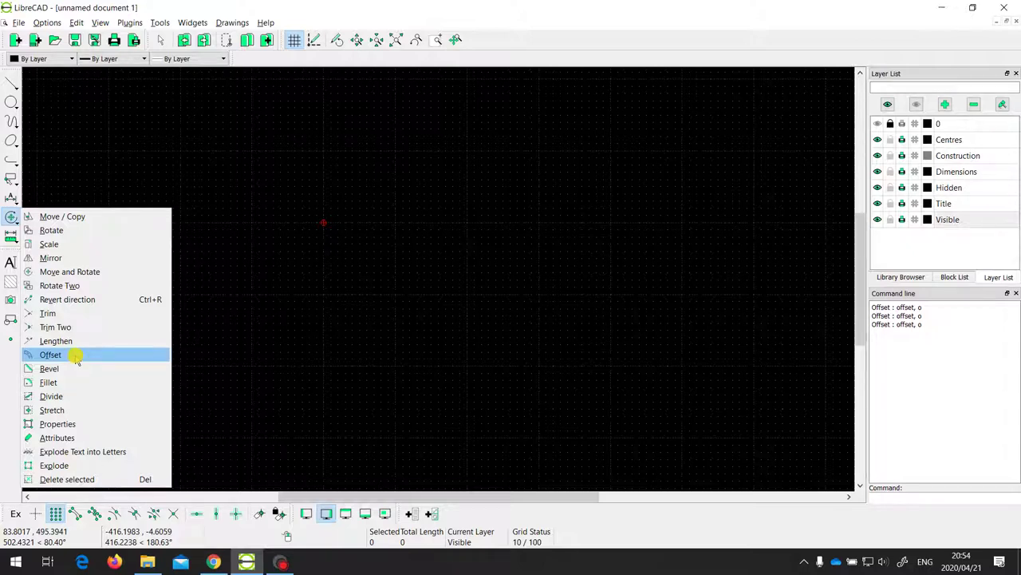
- Draw a circle of radius 100 centred at 500,500 using a centre and a point
key("Escape")
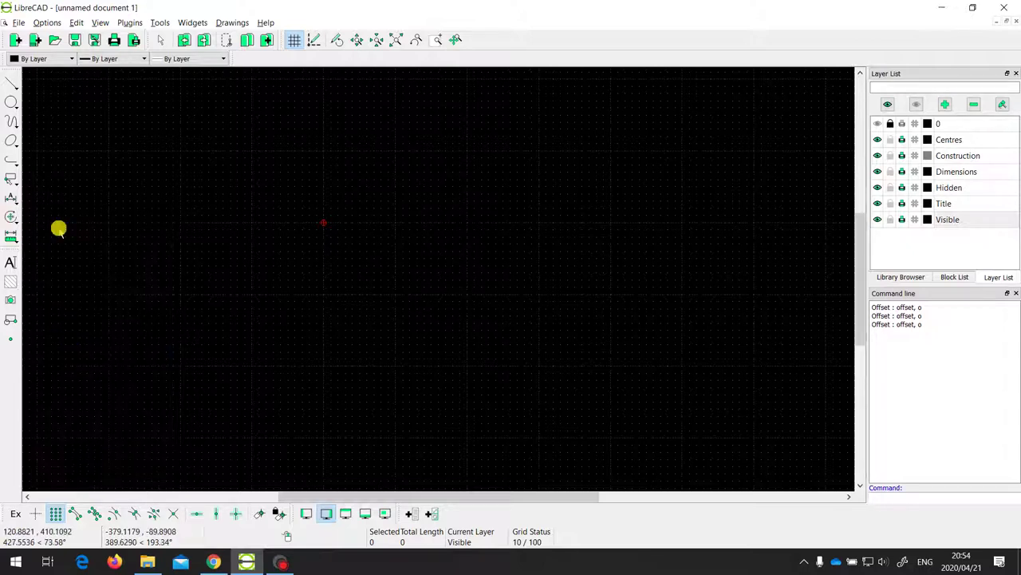
left_click(10, 99)
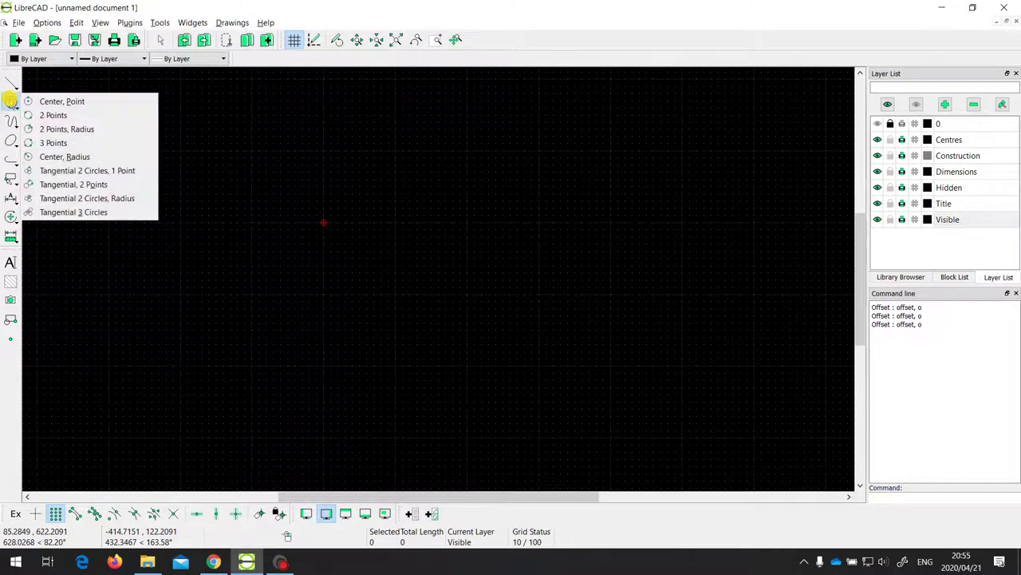
left_click(75, 101)
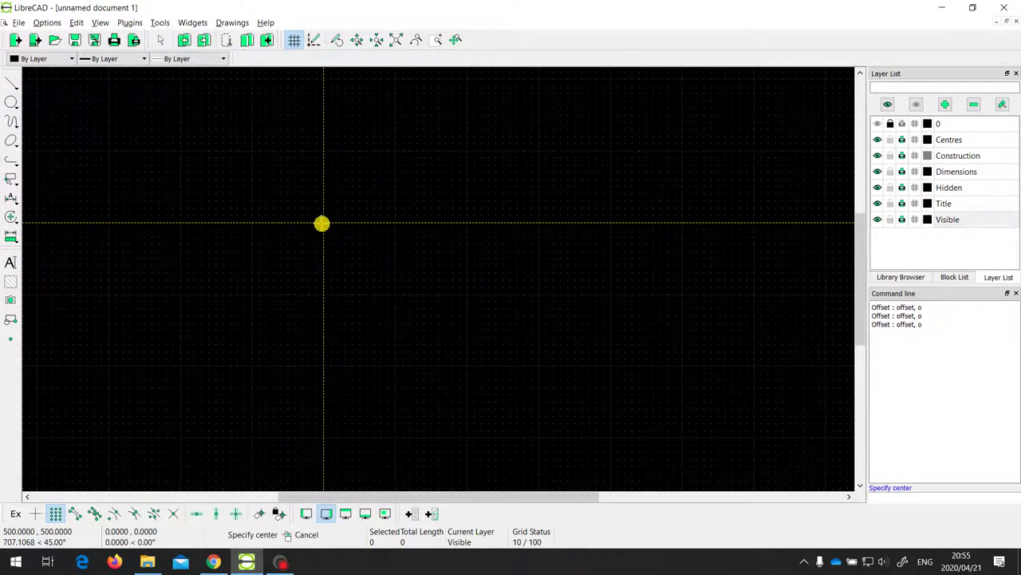
left_click(322, 223)
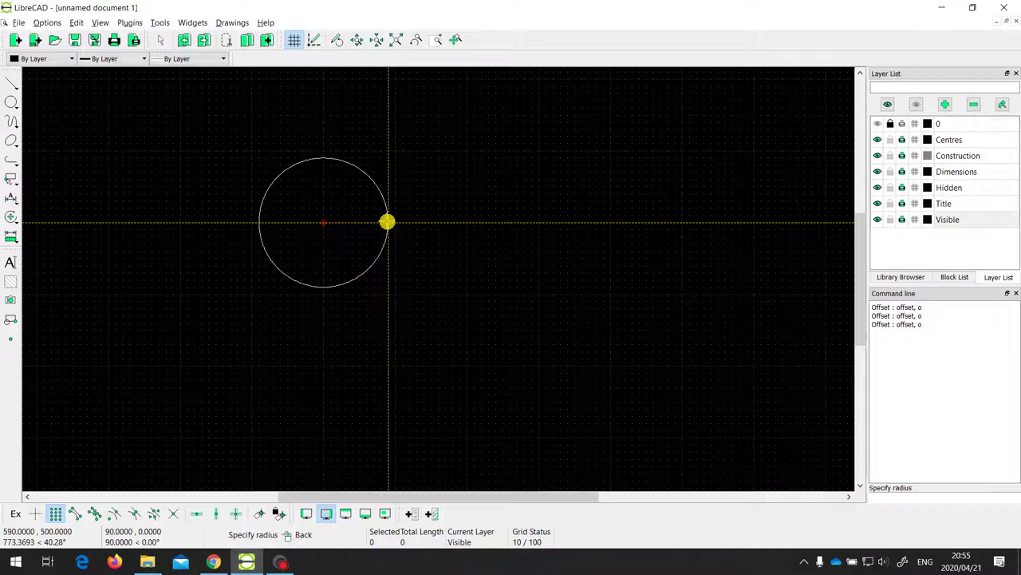
left_click(395, 222)
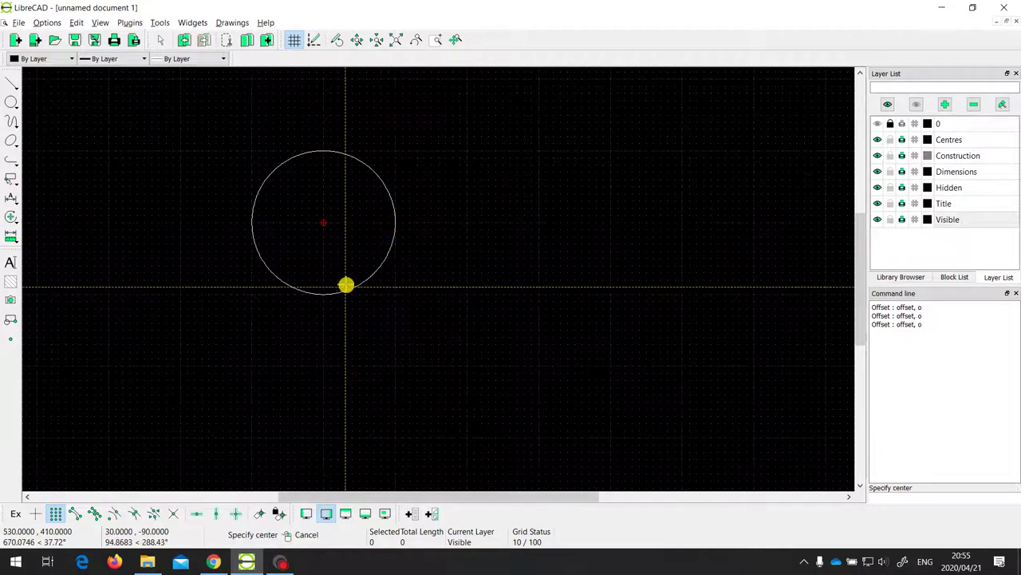
- Offset the circle inward by a distance of 20 and deselect the resulting circle
left_click(12, 216)
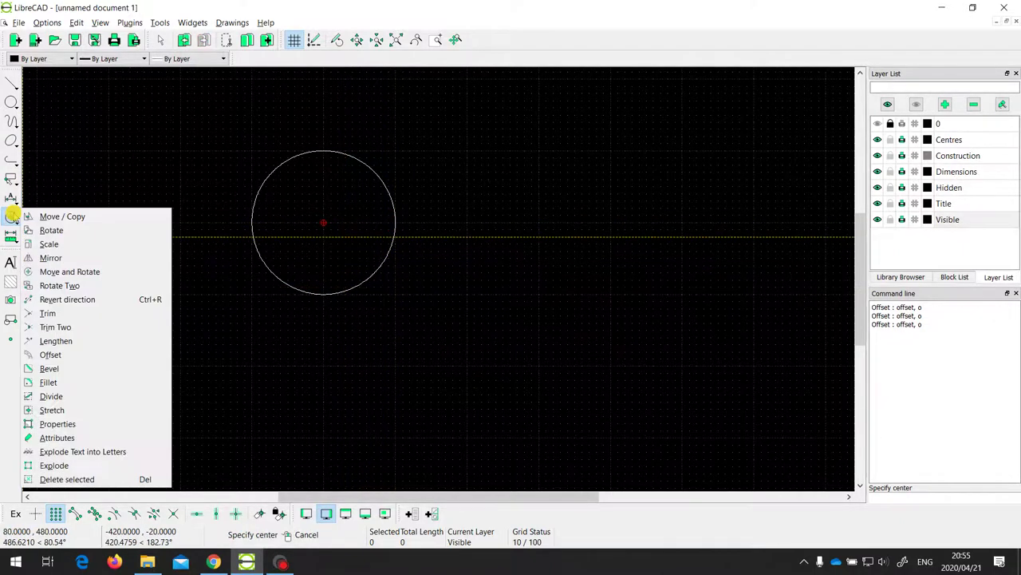
left_click(46, 354)
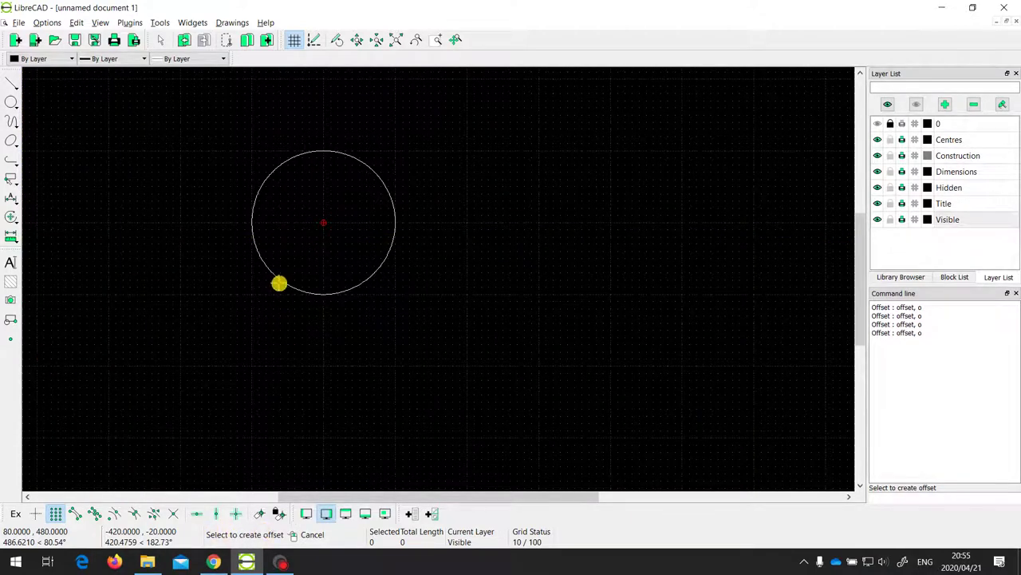
left_click(278, 283)
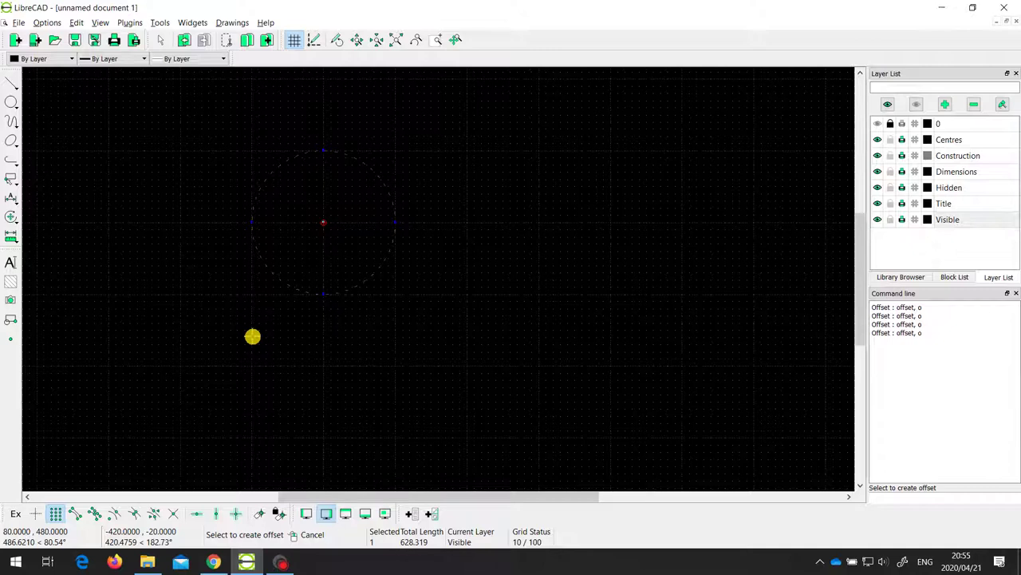
key("Return")
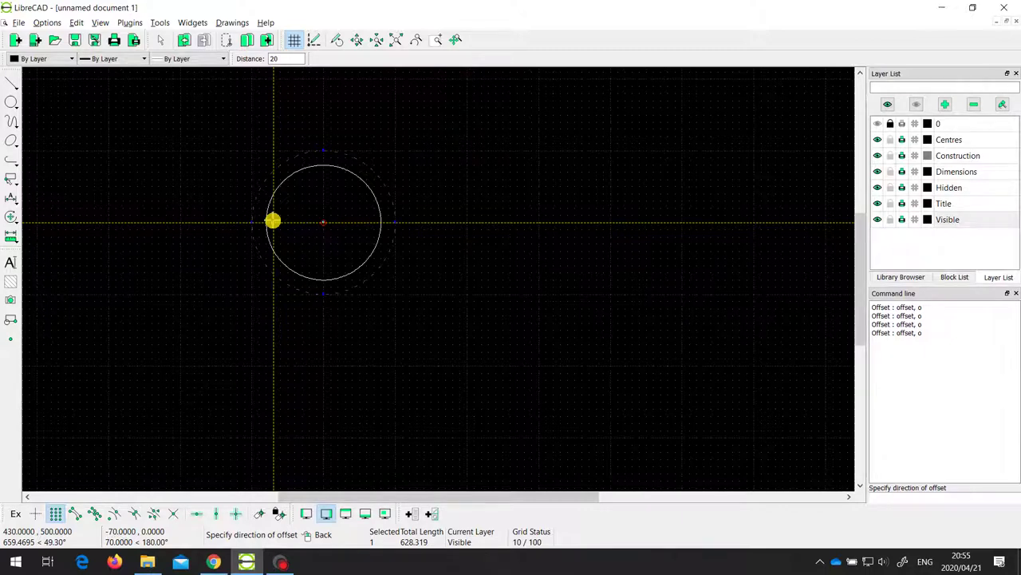
left_click(272, 221)
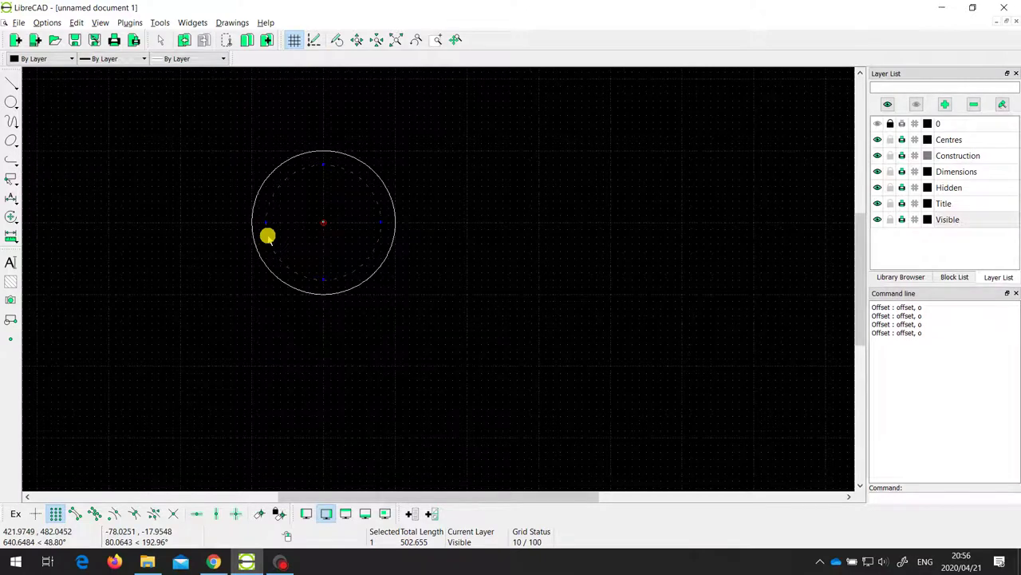
left_click(267, 236)
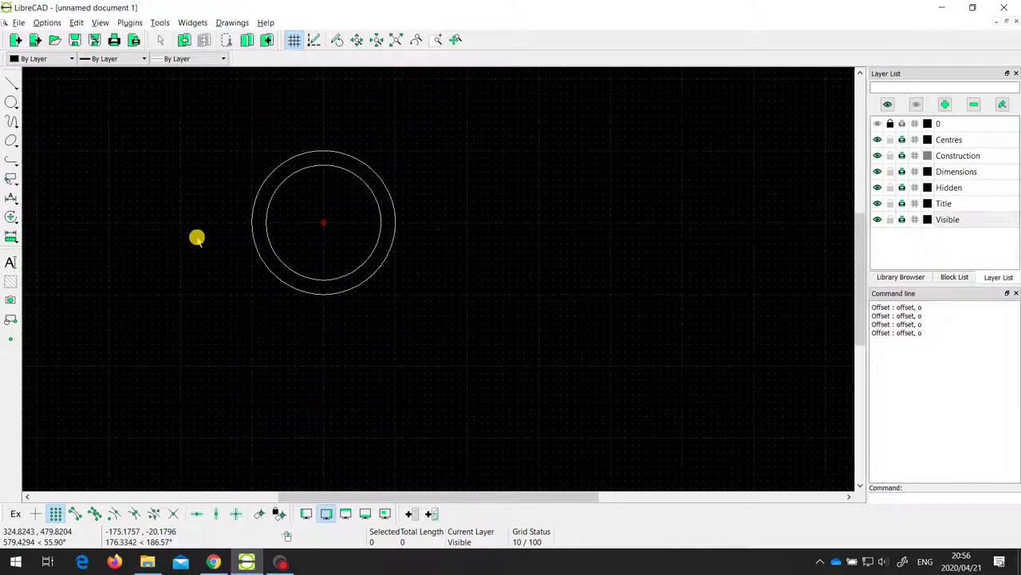
- Undo the circle's offset and delete the original circle
key("ctrl+z")
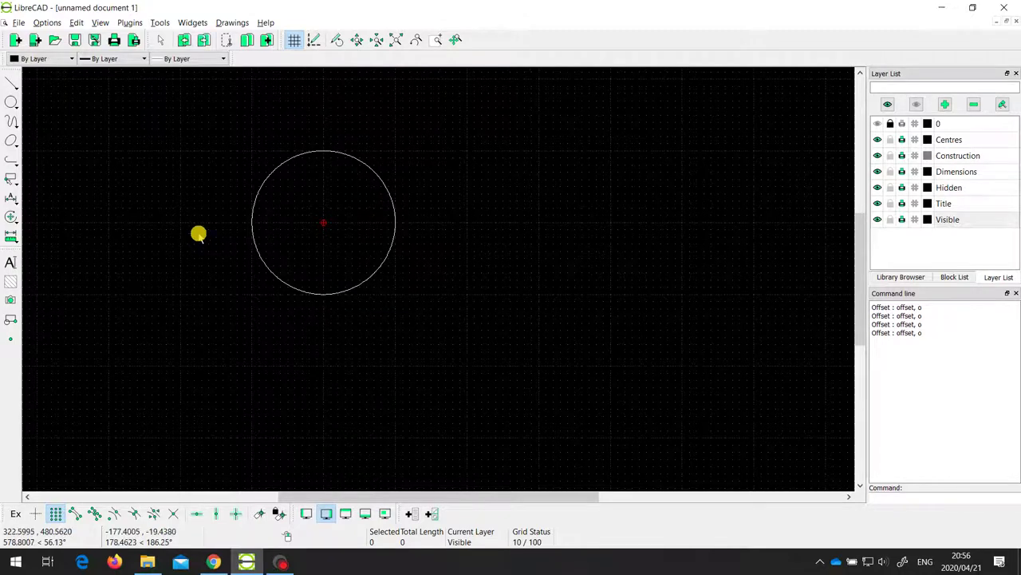
left_click(11, 217)
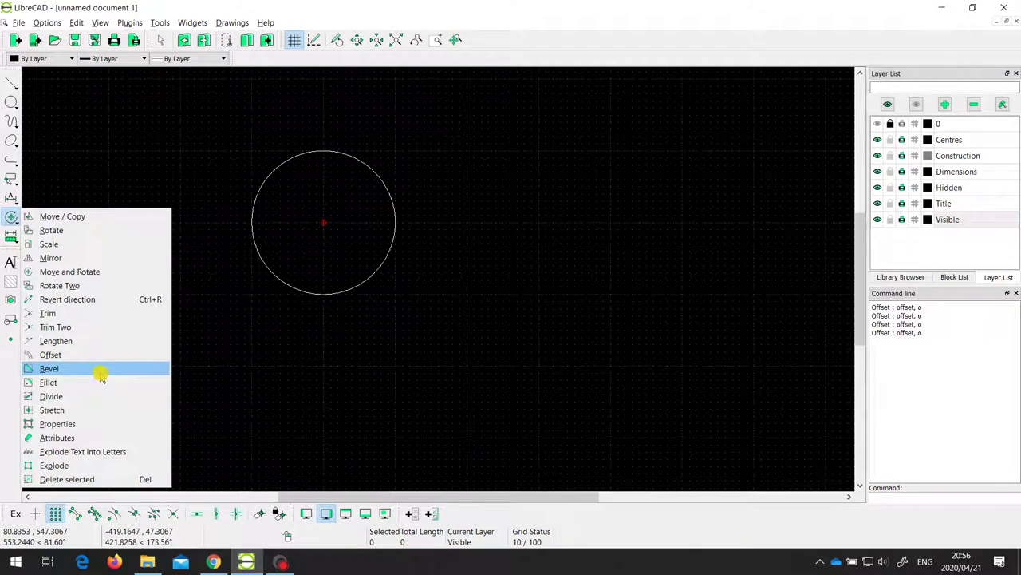
key("Escape")
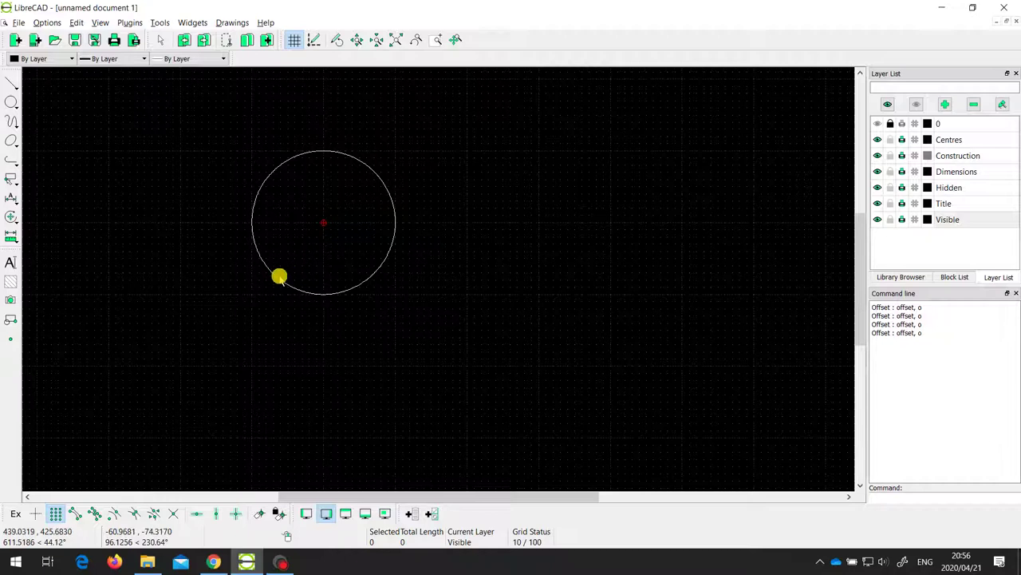
left_click(275, 277)
key("Delete")
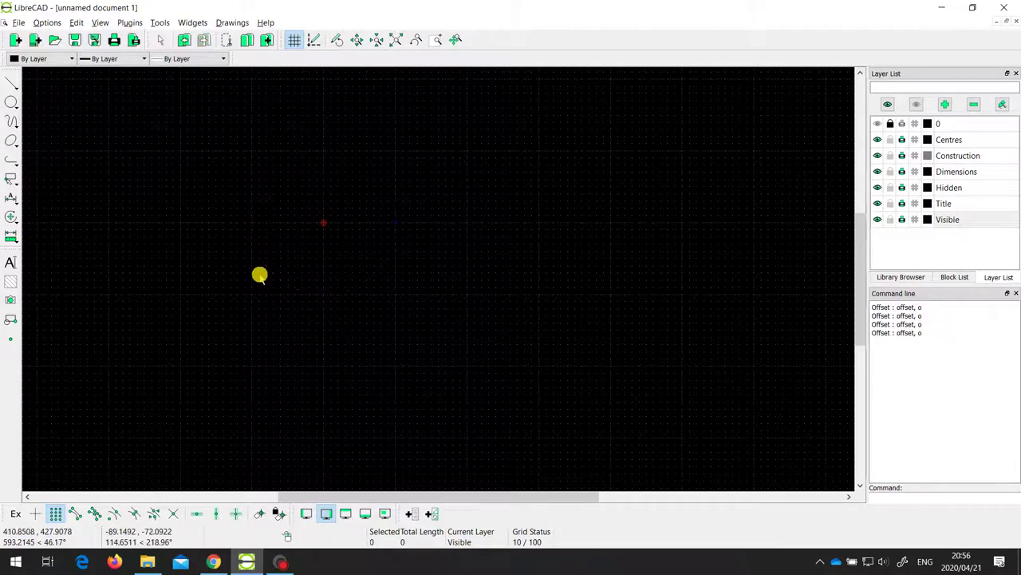
- Draw a rectangle 200 wide and 100 high with its lower-right corner at 500,500
left_click(11, 83)
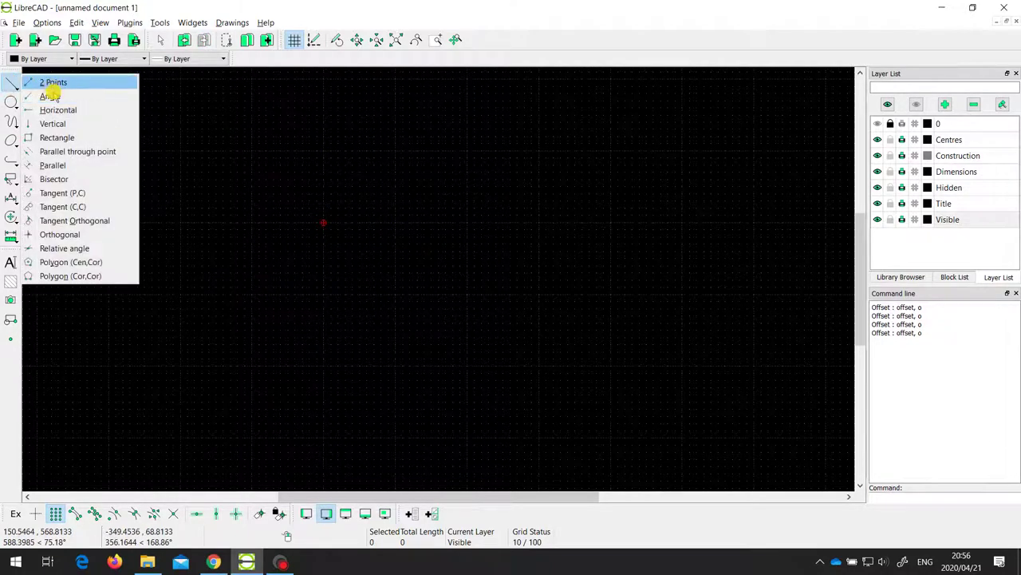
left_click(57, 137)
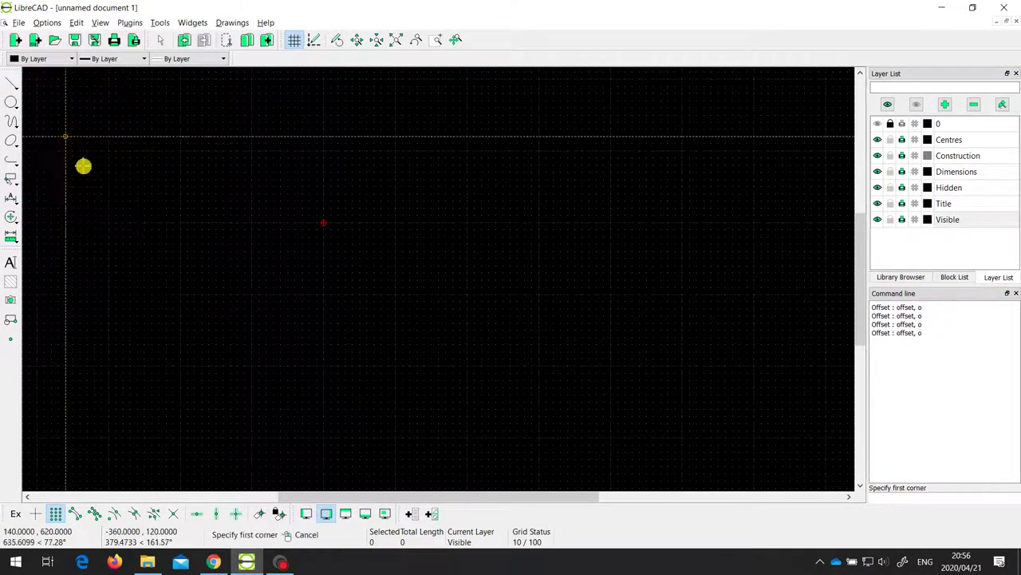
left_click(181, 151)
left_click(323, 222)
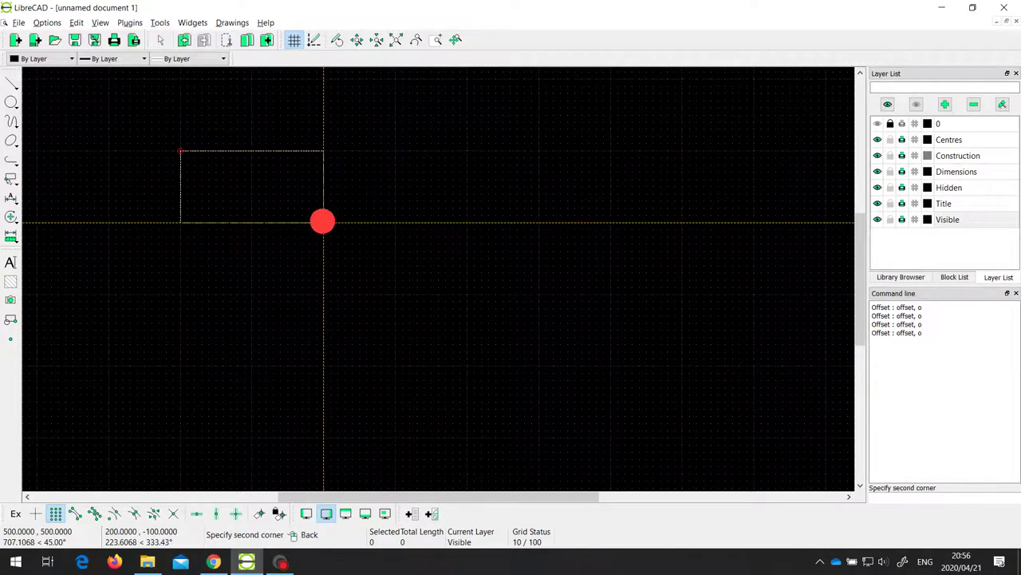
right_click(320, 239)
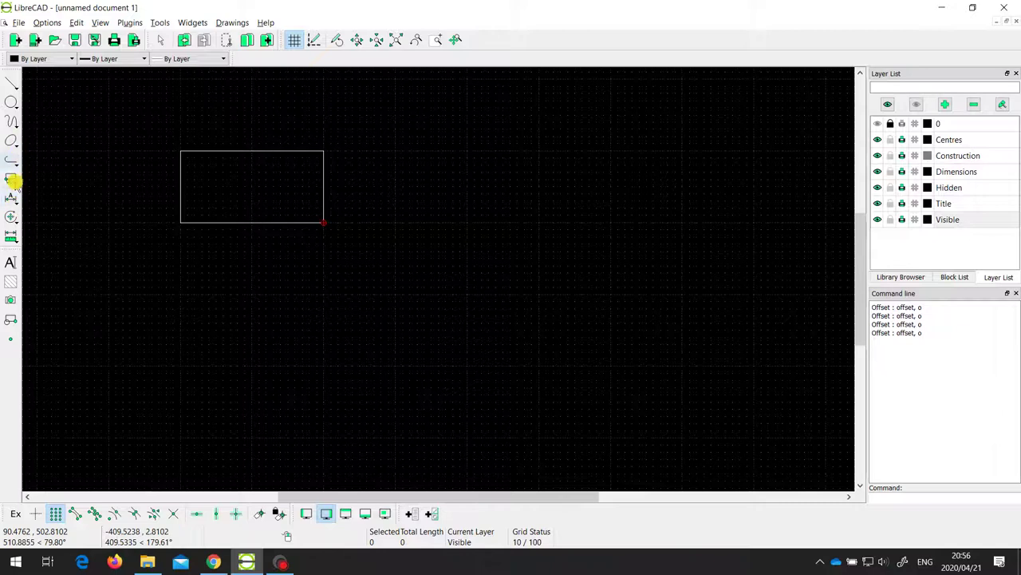
- Bevel the rectangle's upper-right corner with Length 1 and Length 2 both set to 30, trimming the edges
left_click(10, 214)
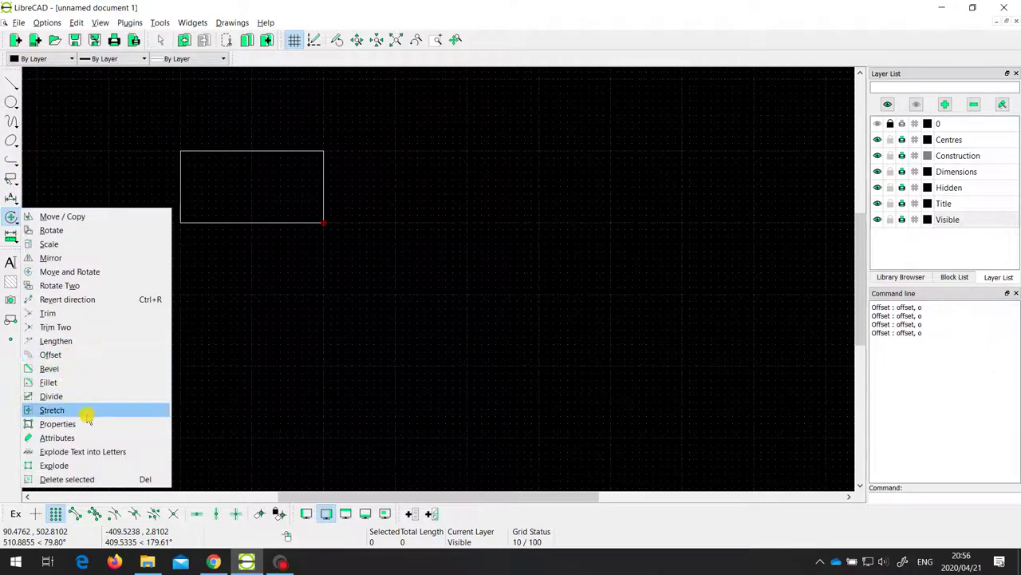
left_click(78, 368)
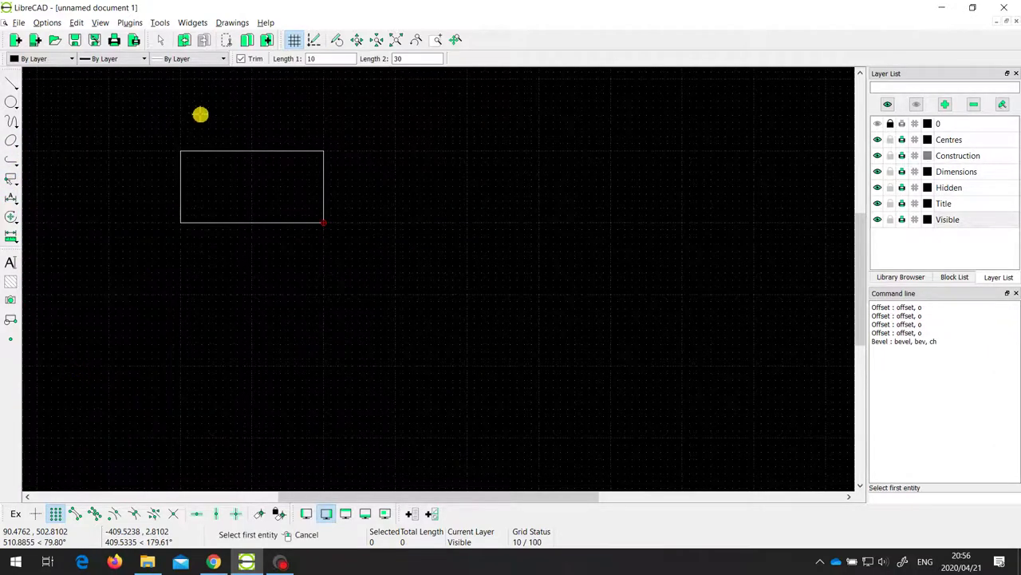
type("10")
left_click(403, 60)
double_click(405, 58)
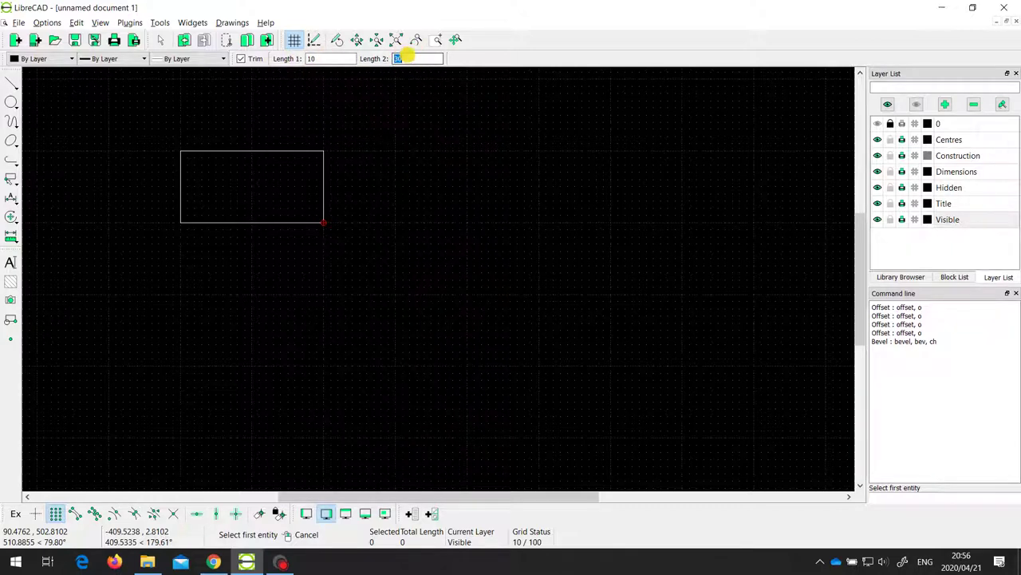
double_click(323, 58)
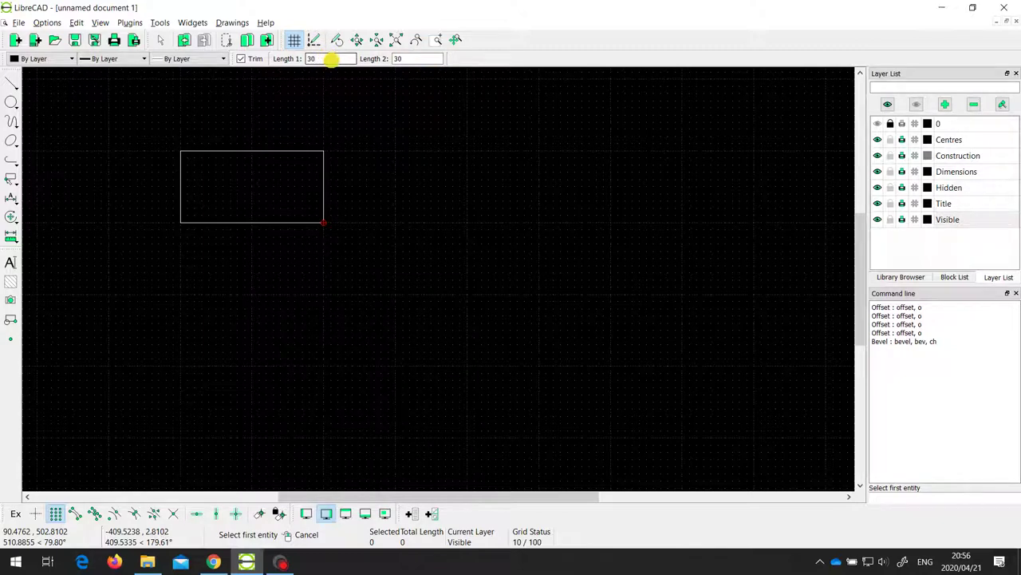
key("BackSpace")
key("BackSpace")
type("30")
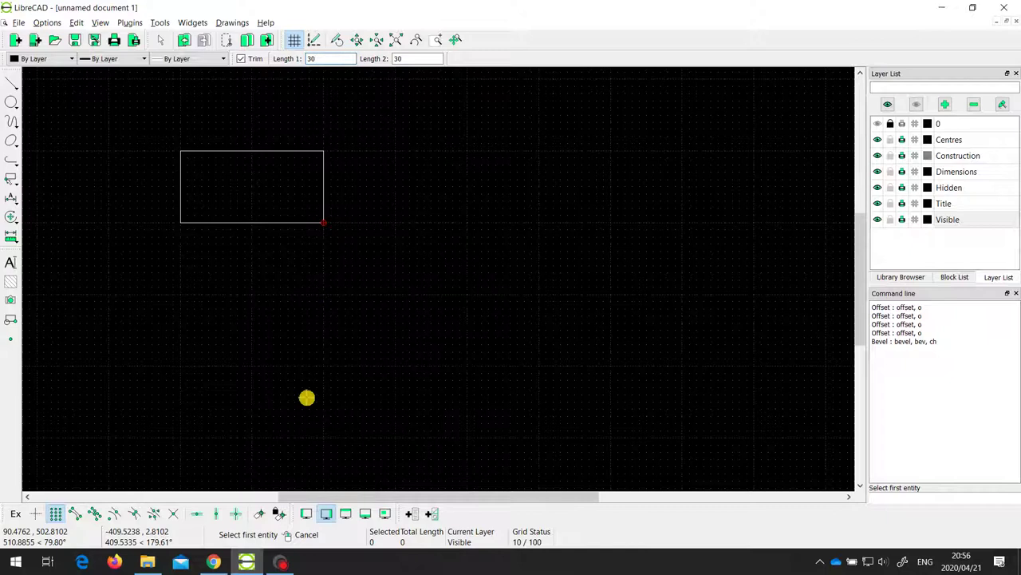
left_click(284, 152)
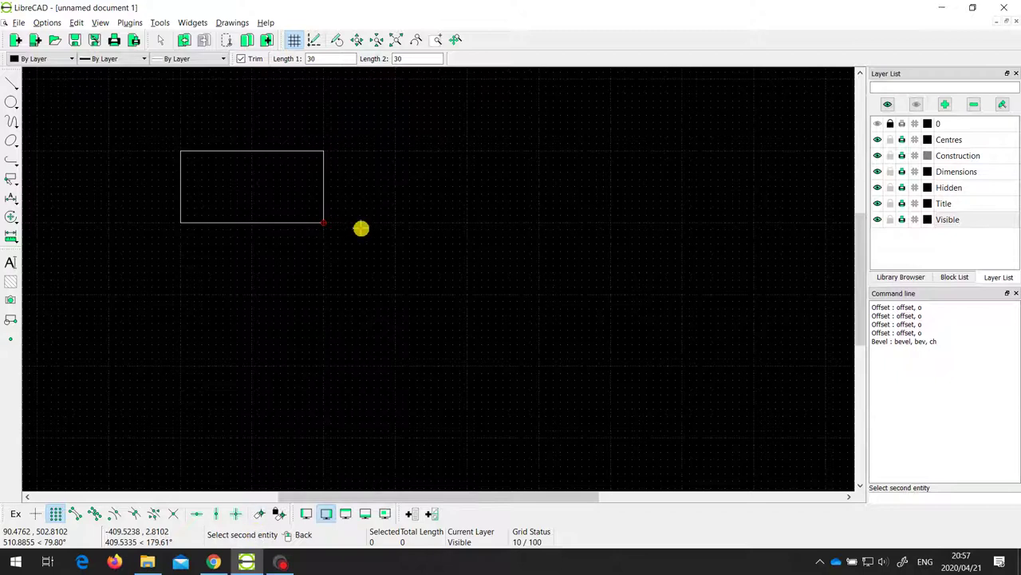
left_click(323, 191)
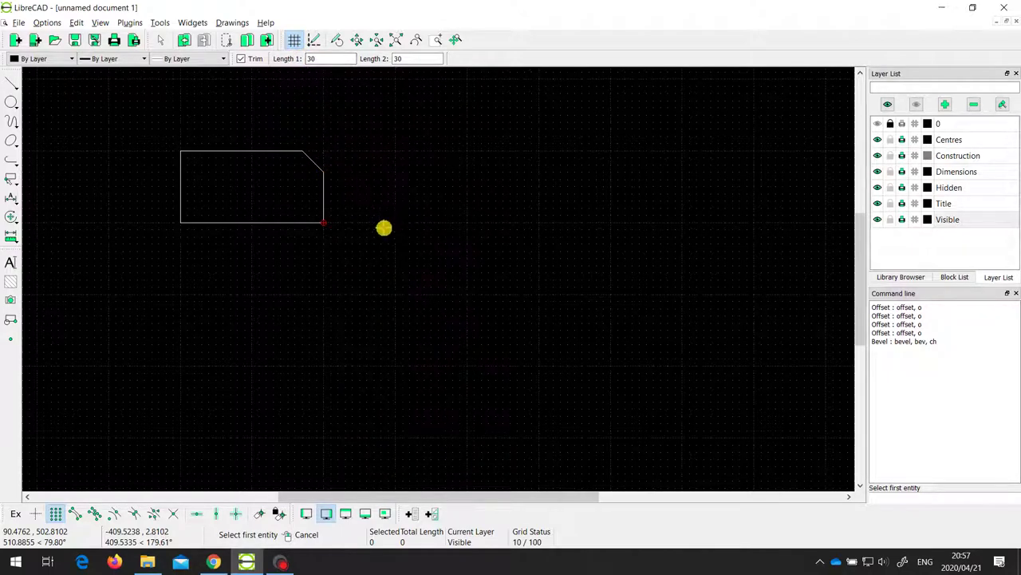
- Bevel the lower-left corner with Length 1 set to 10 on the left edge and Length 2 at 30 on the bottom edge
left_click(331, 60)
double_click(331, 60)
left_click(180, 205)
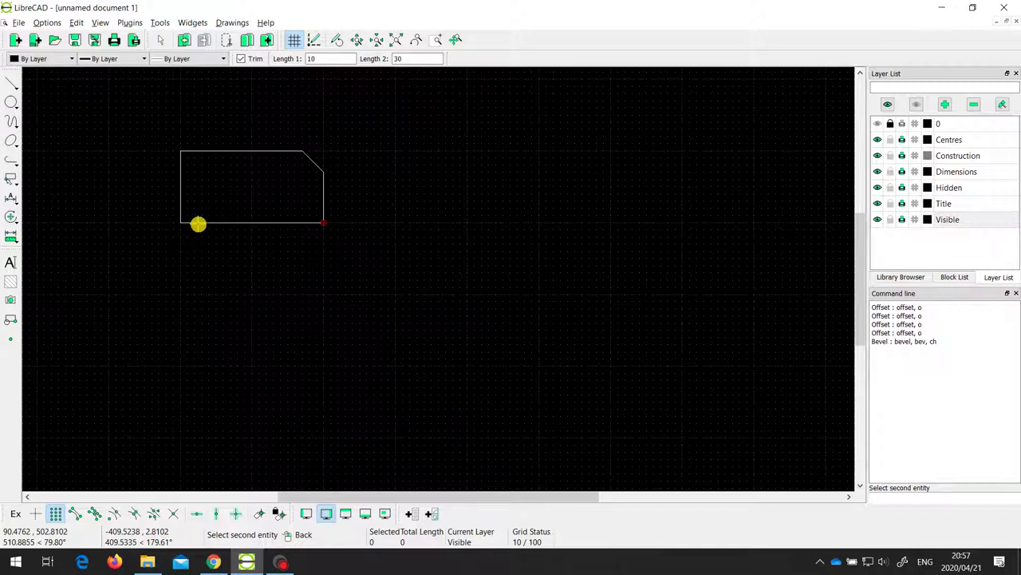
left_click(198, 225)
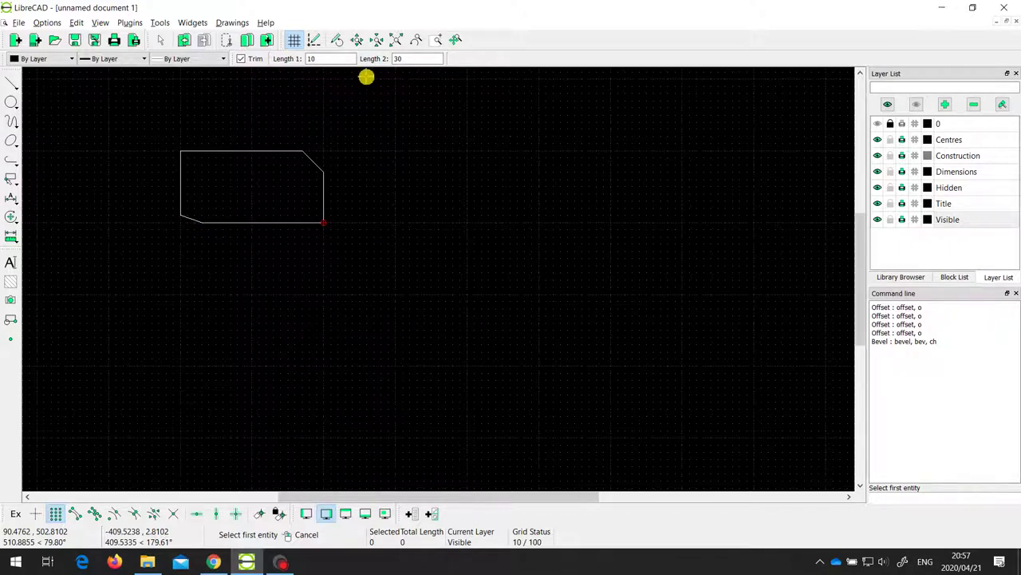
- Leave the Bevel command and delete the whole bevelled rectangle
left_click(408, 59)
right_click(172, 260)
left_click_drag(126, 130, 330, 239)
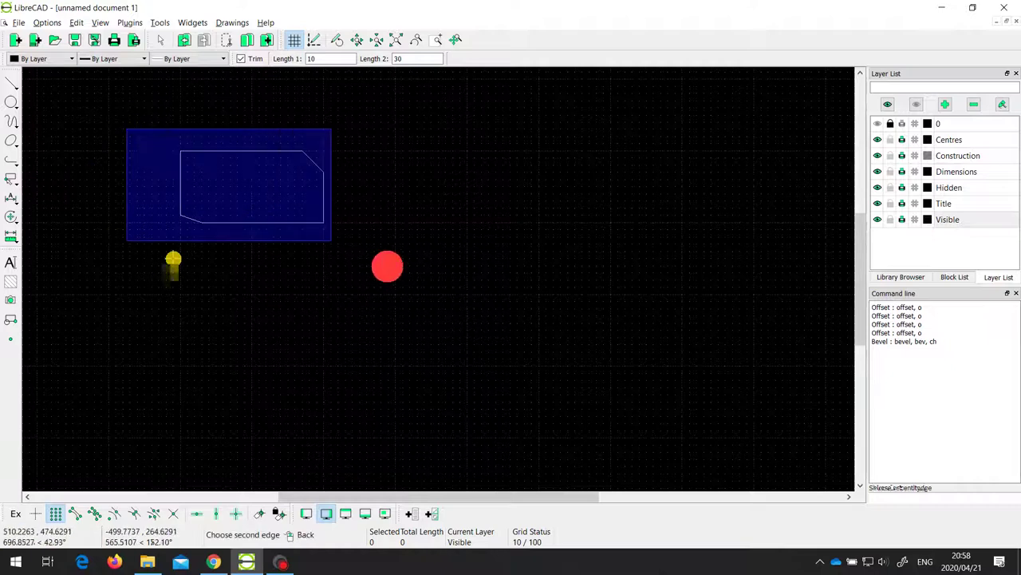
key("Delete")
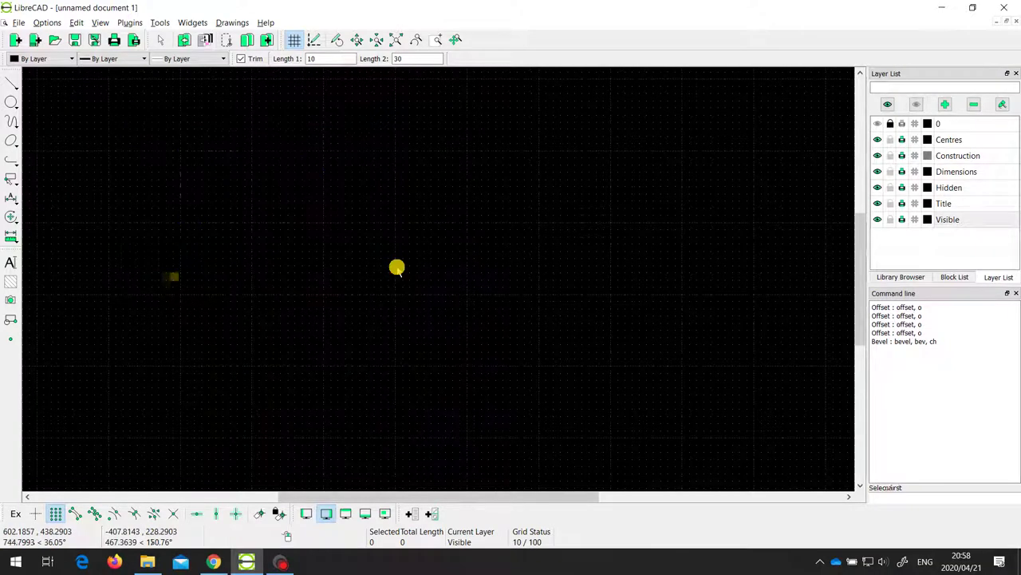
- Draw a new 200 by 100 rectangle from corner 300,600 to corner 500,500
left_click(12, 82)
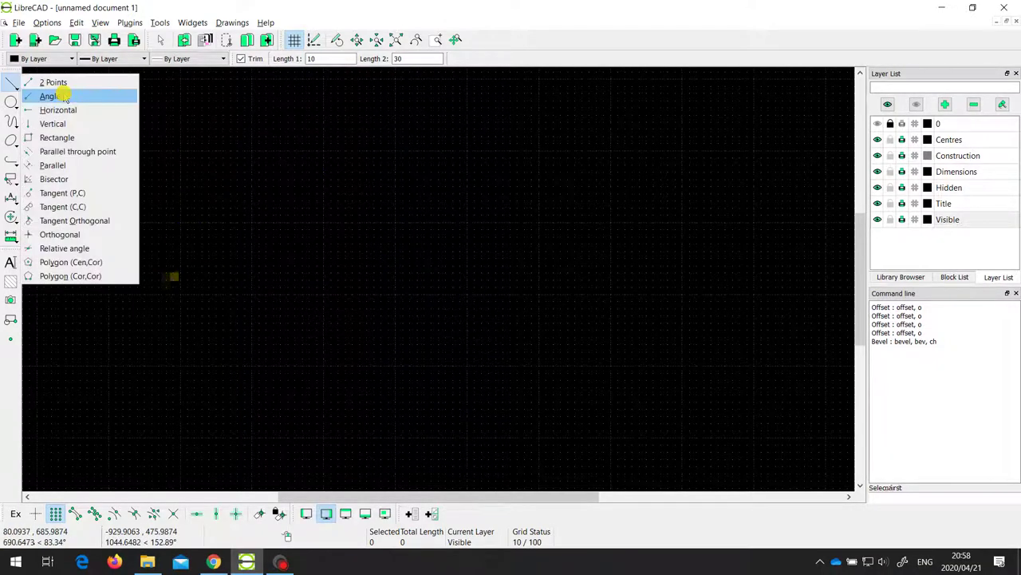
left_click(59, 137)
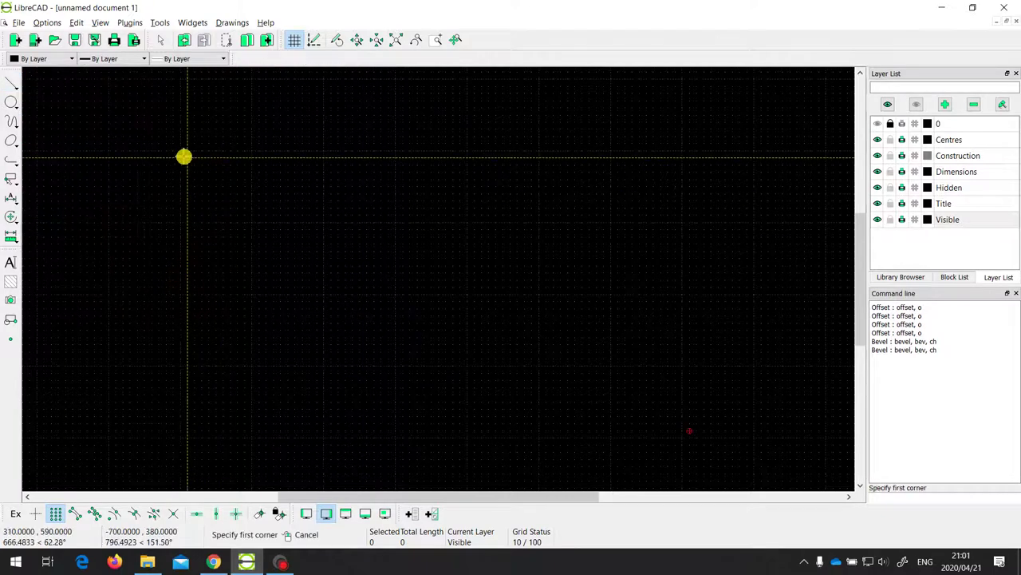
left_click(183, 155)
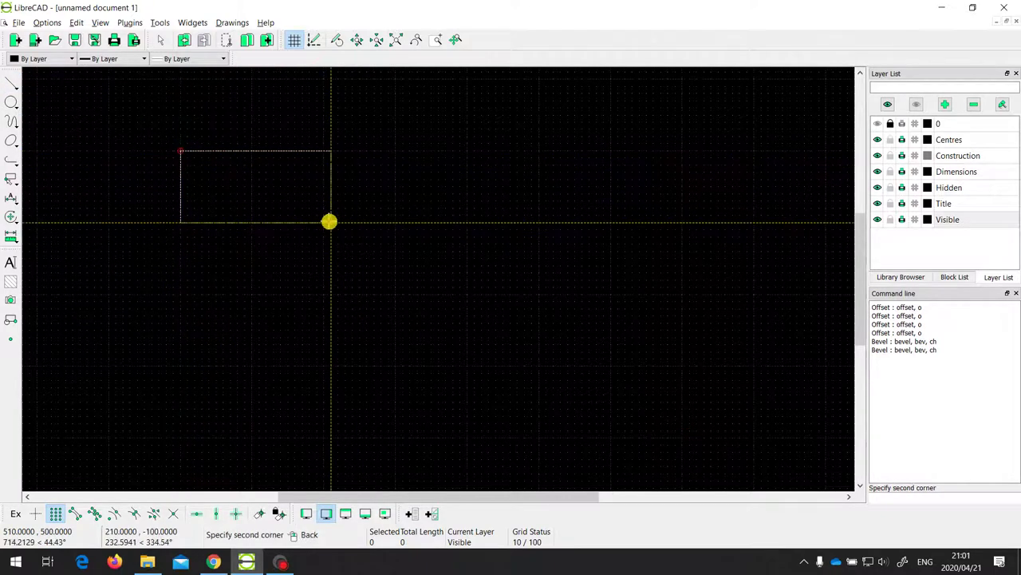
left_click(323, 222)
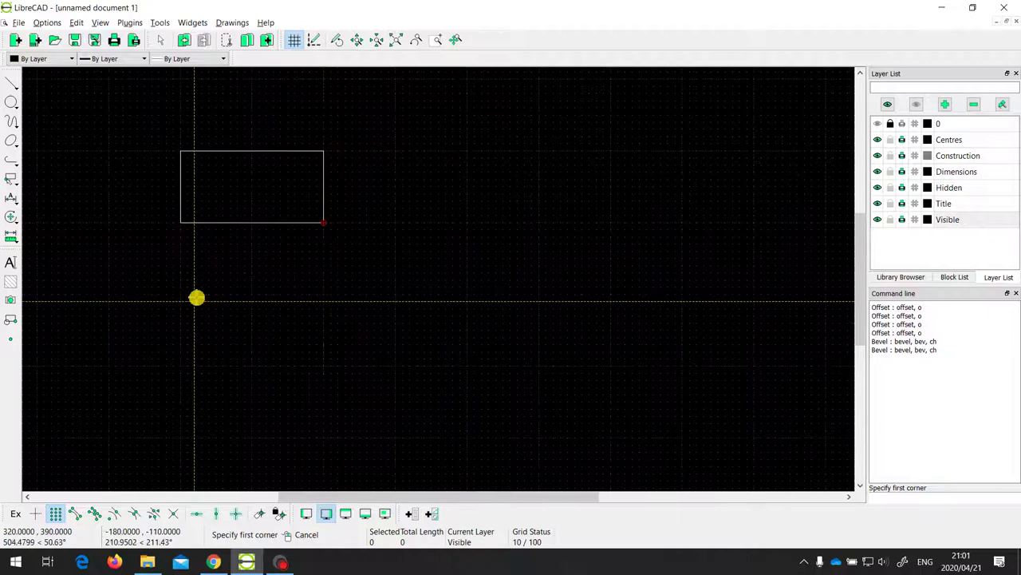
- Fillet the rectangle's upper-right corner between the top and right edges with a radius of 30, trimming the edges
left_click(11, 216)
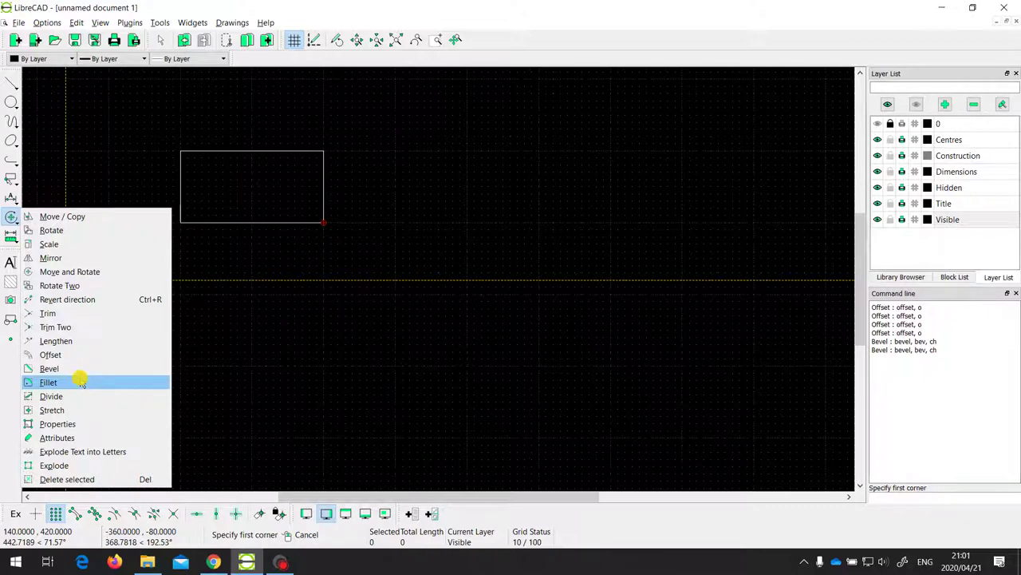
left_click(79, 383)
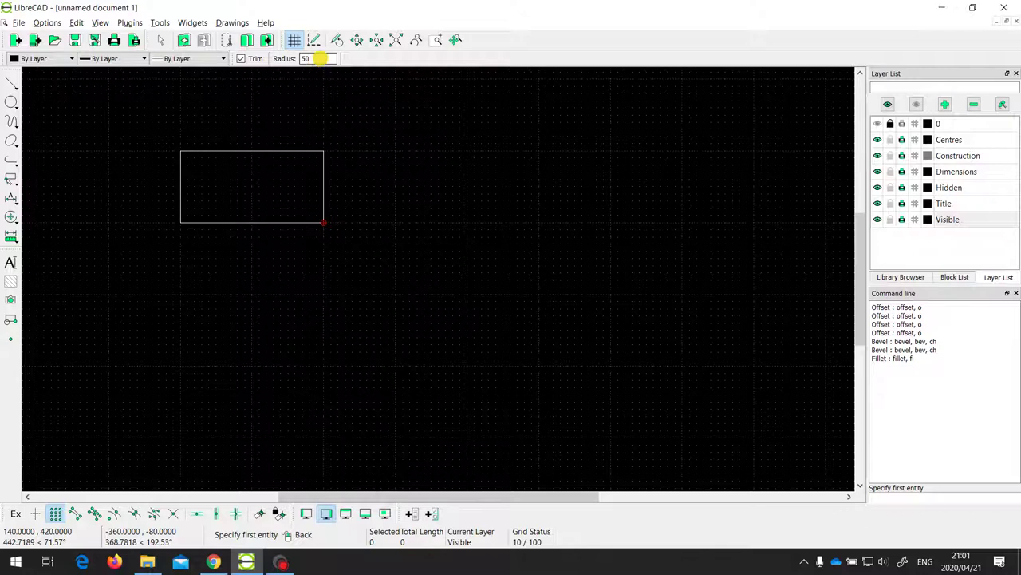
left_click_drag(319, 58, 287, 55)
left_click(288, 150)
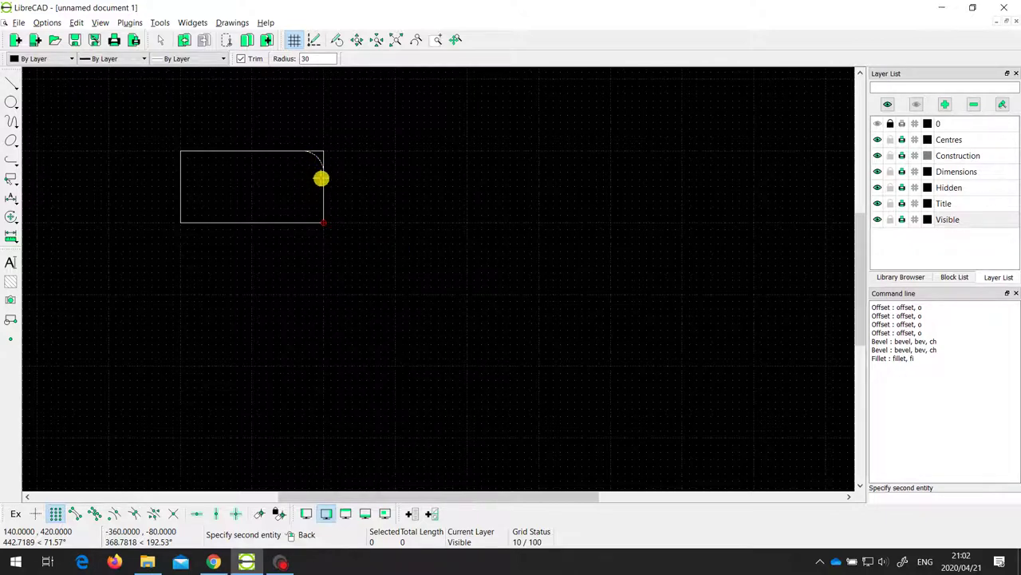
left_click(321, 178)
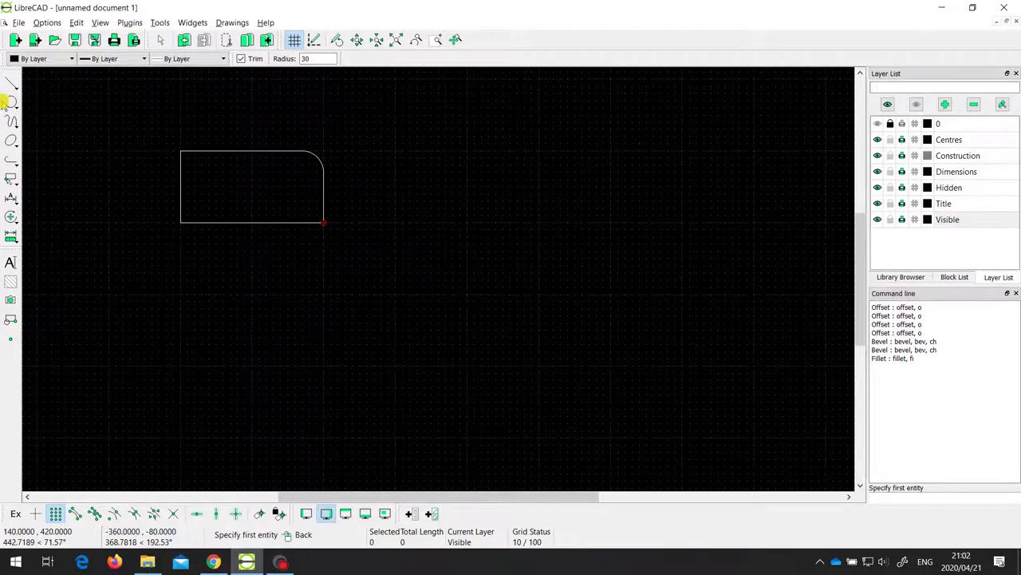
- Draw two connected lines below the rectangle from 300,400 to 660,400 and on to 500,270, forming an acute corner
left_click(12, 82)
left_click(56, 82)
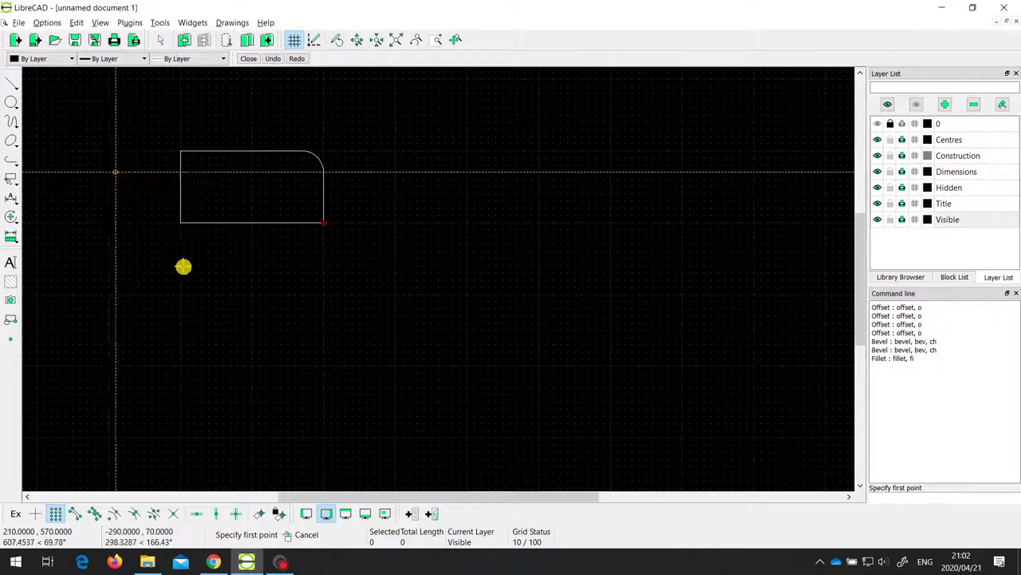
left_click(179, 294)
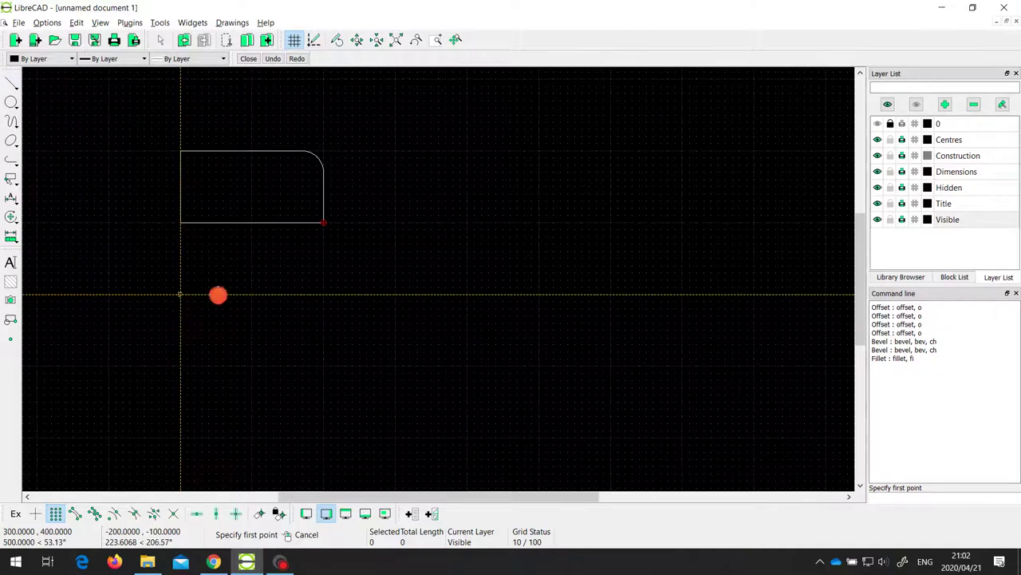
left_click(438, 294)
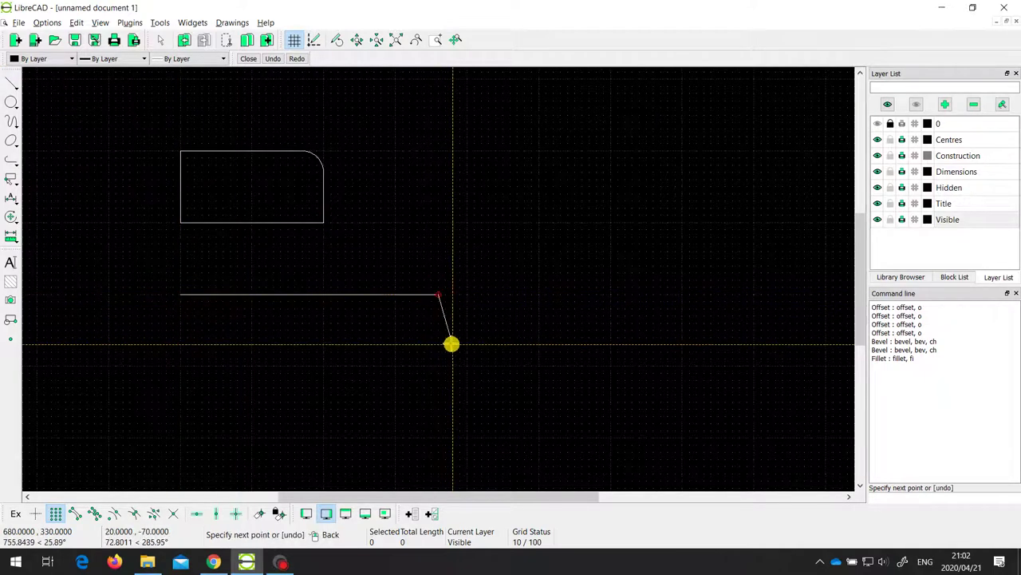
left_click(325, 389)
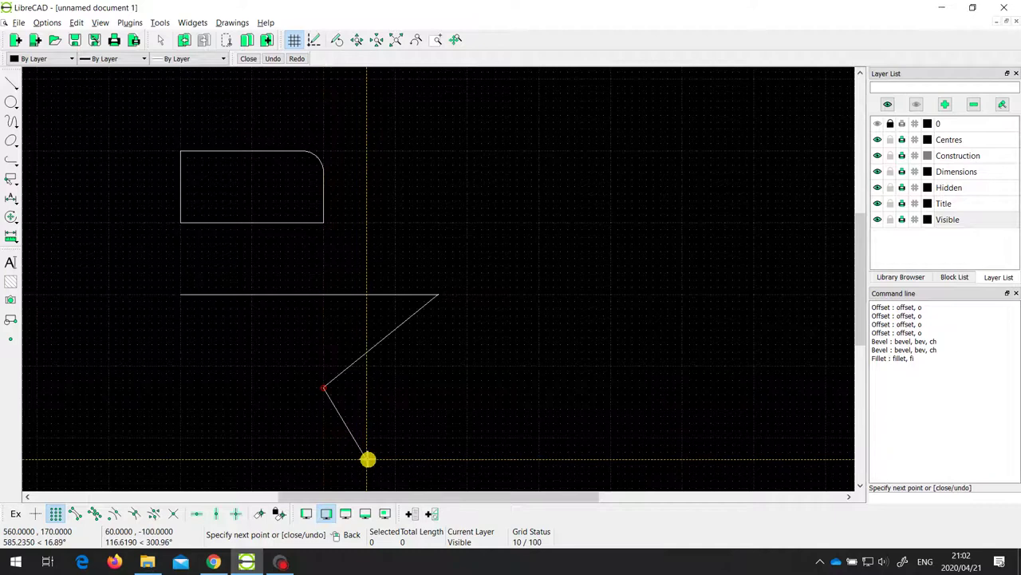
right_click(367, 459)
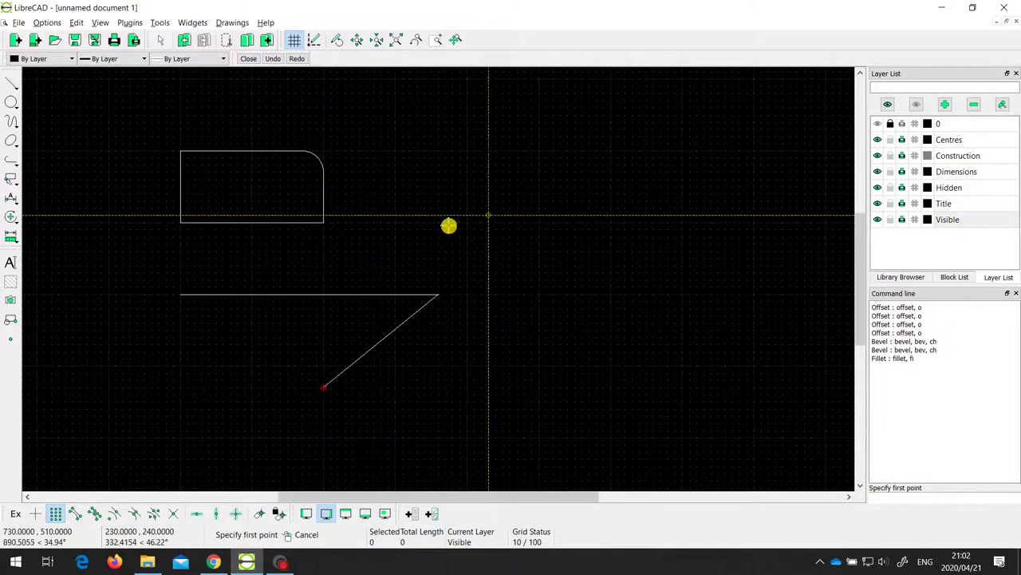
- Fillet the acute corner between the horizontal and diagonal lines with radius 50 and Trim off, and leave the command
left_click(11, 216)
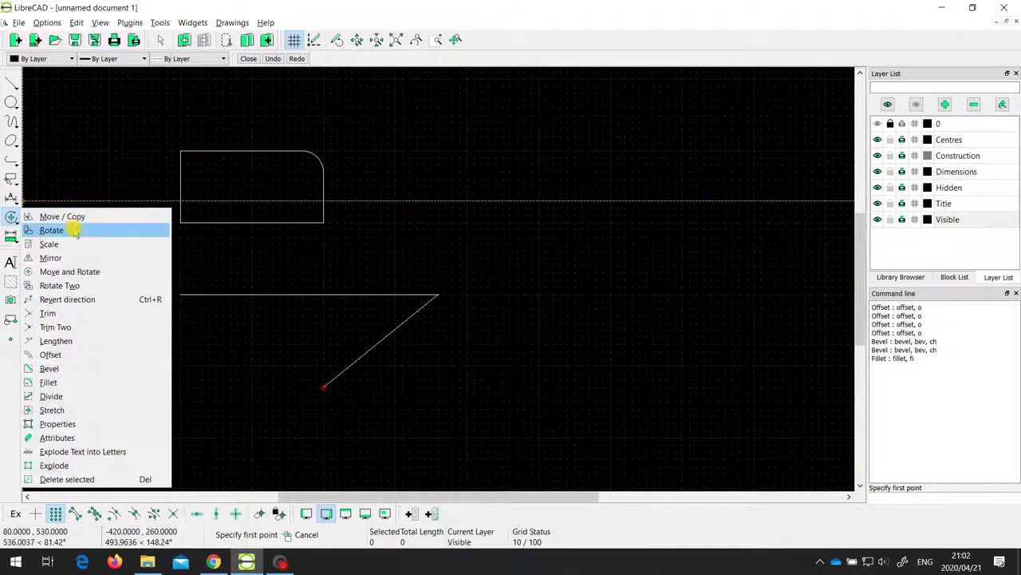
left_click(83, 383)
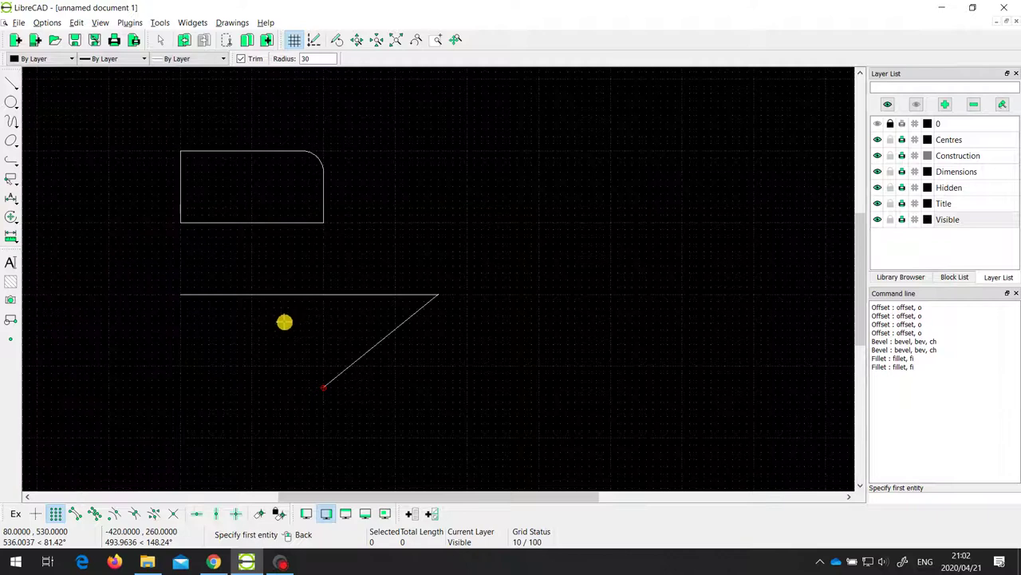
double_click(309, 59)
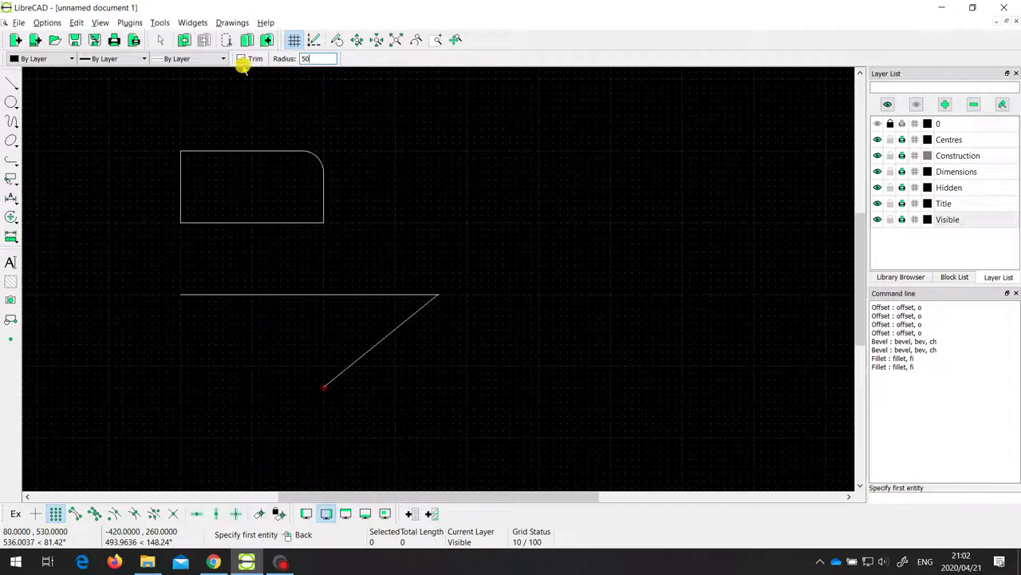
left_click(241, 59)
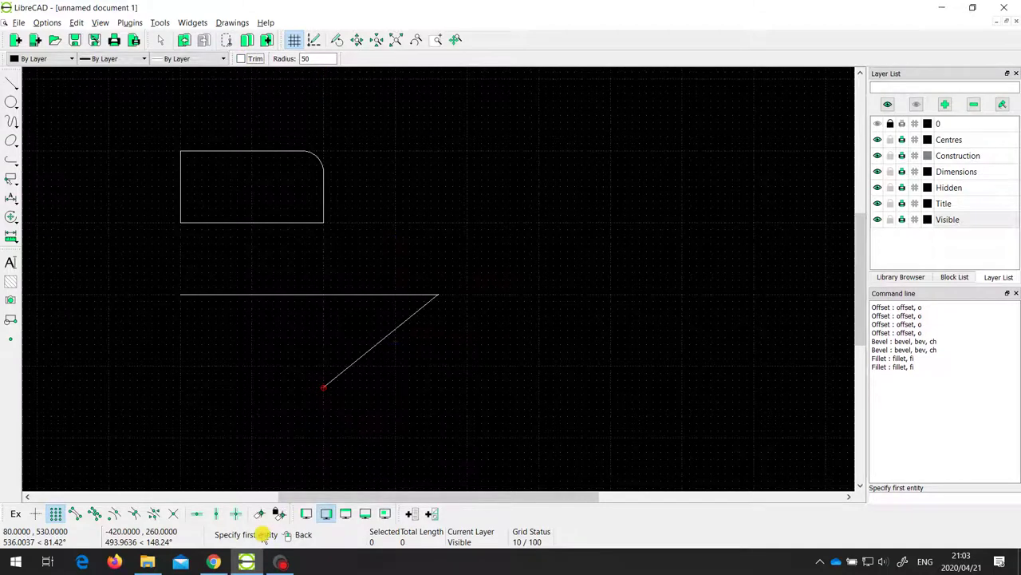
left_click(365, 295)
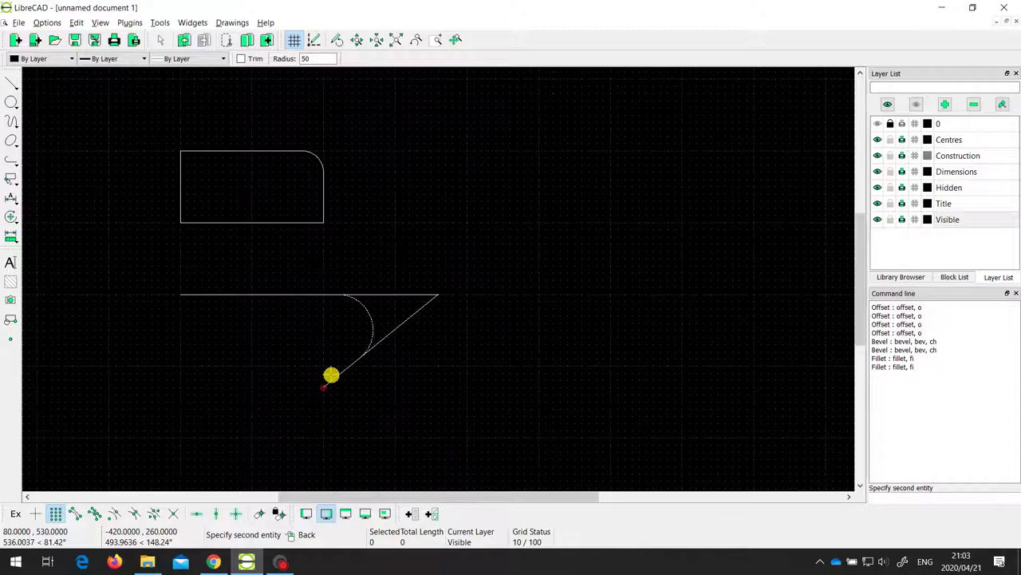
left_click(330, 371)
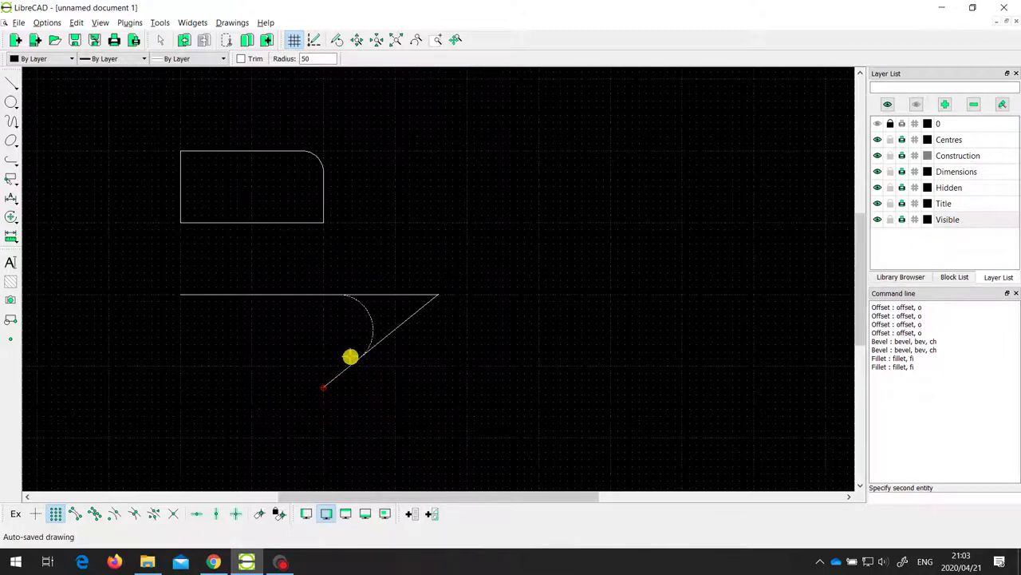
left_click(352, 360)
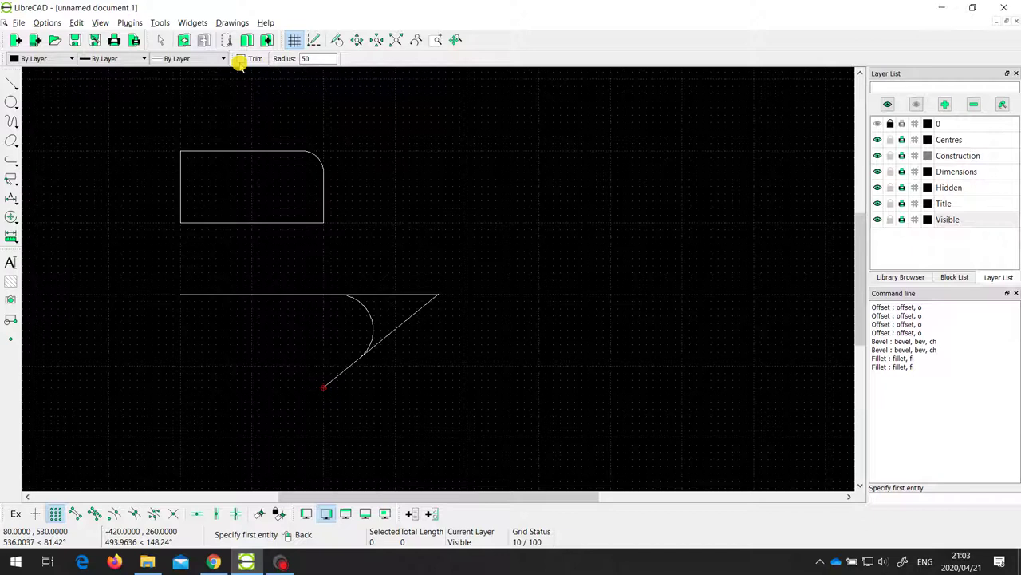
right_click(312, 192)
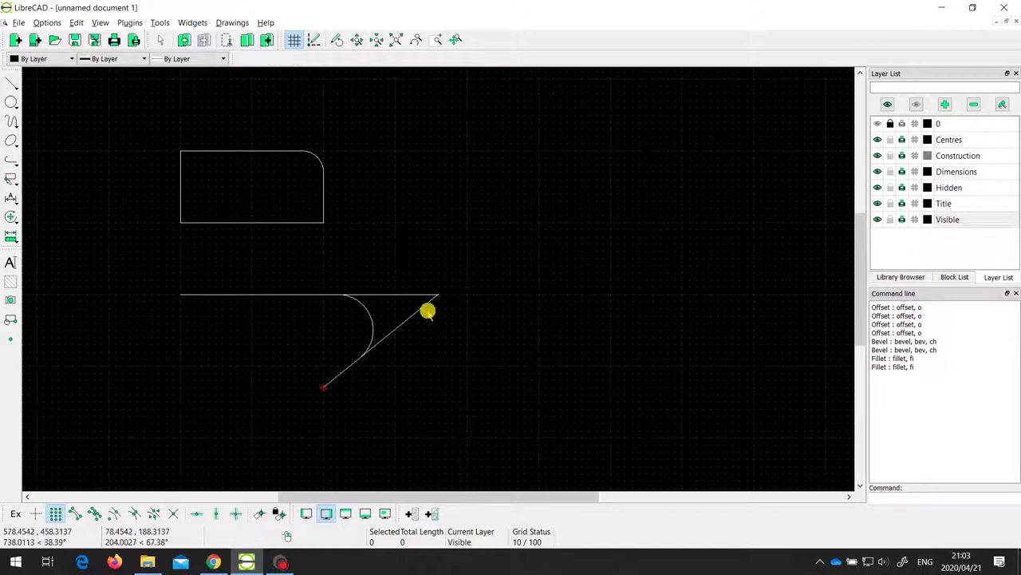
- Select the diagonal and horizontal lines to check their extents beside the fillet arc, and clear the selection
left_click(408, 320)
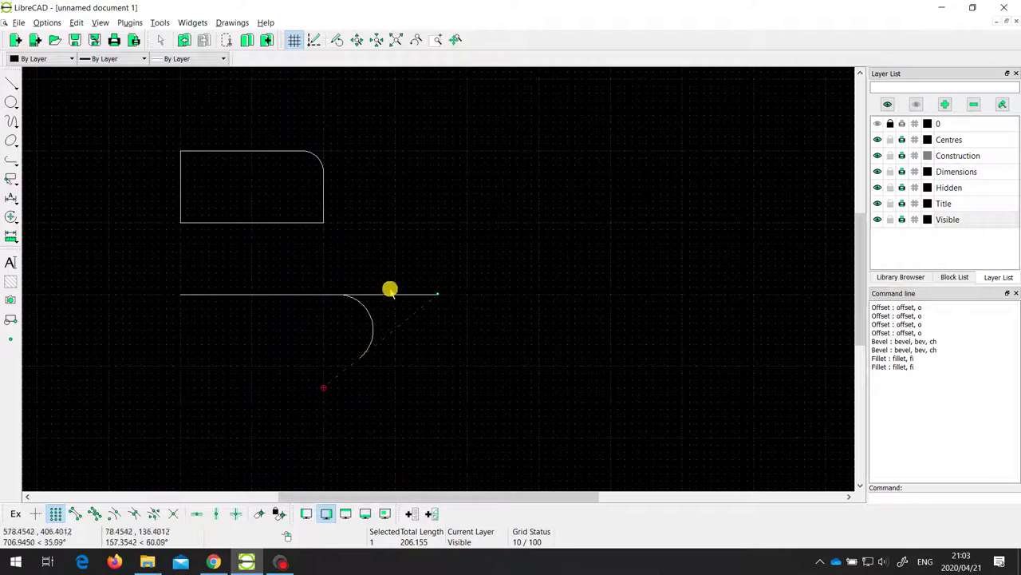
left_click(394, 296)
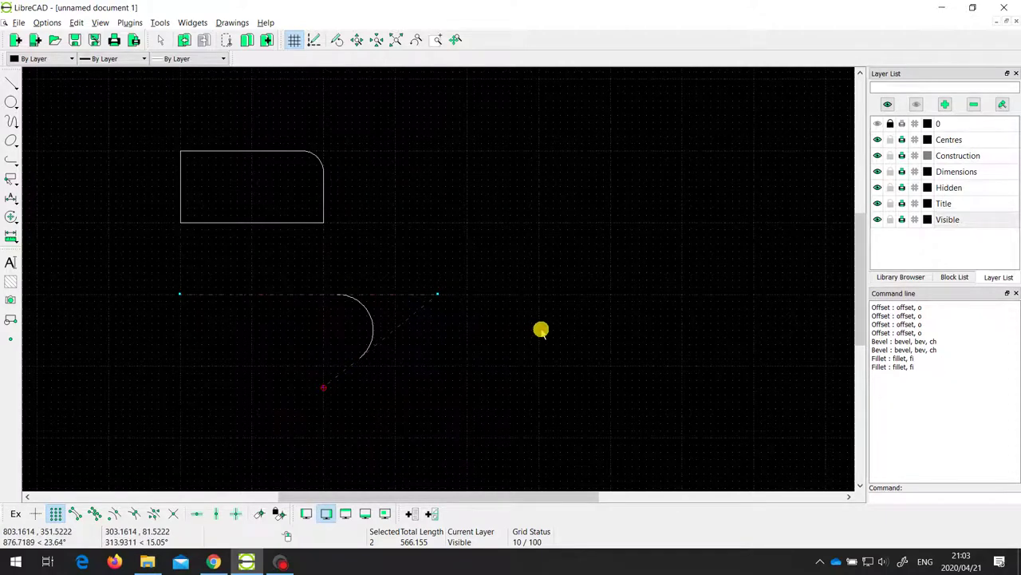
key("Escape")
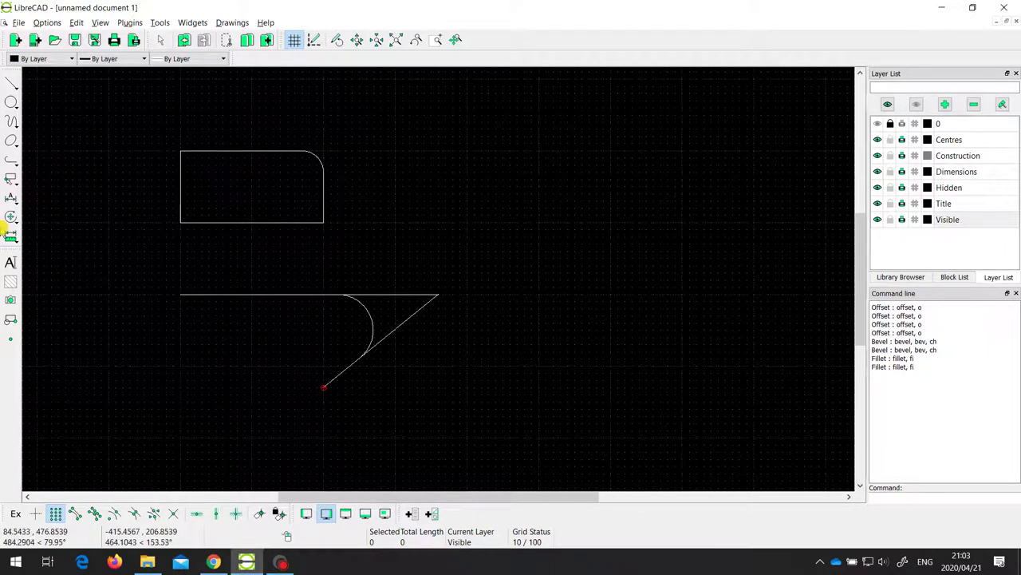
left_click(11, 217)
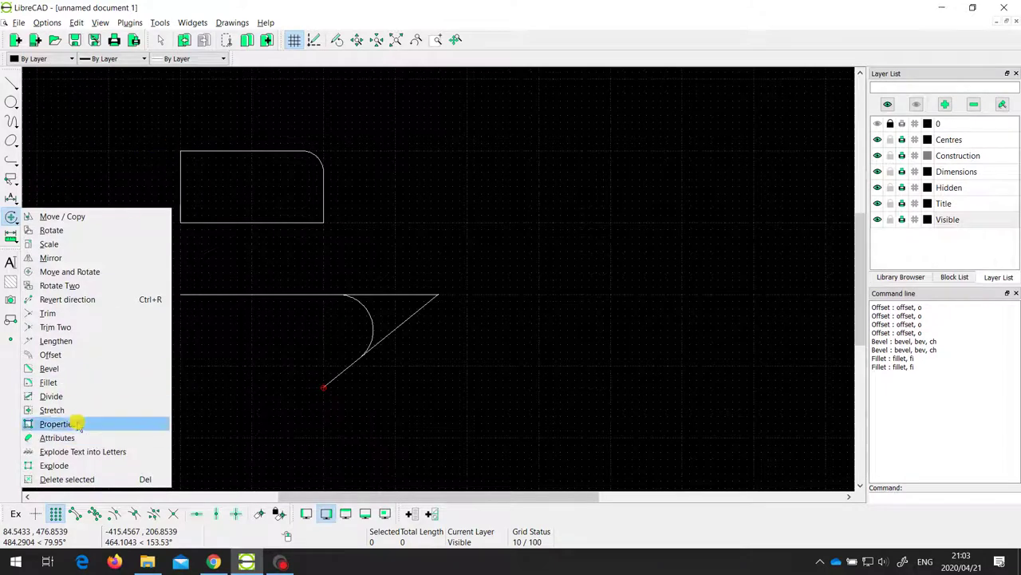
left_click(64, 382)
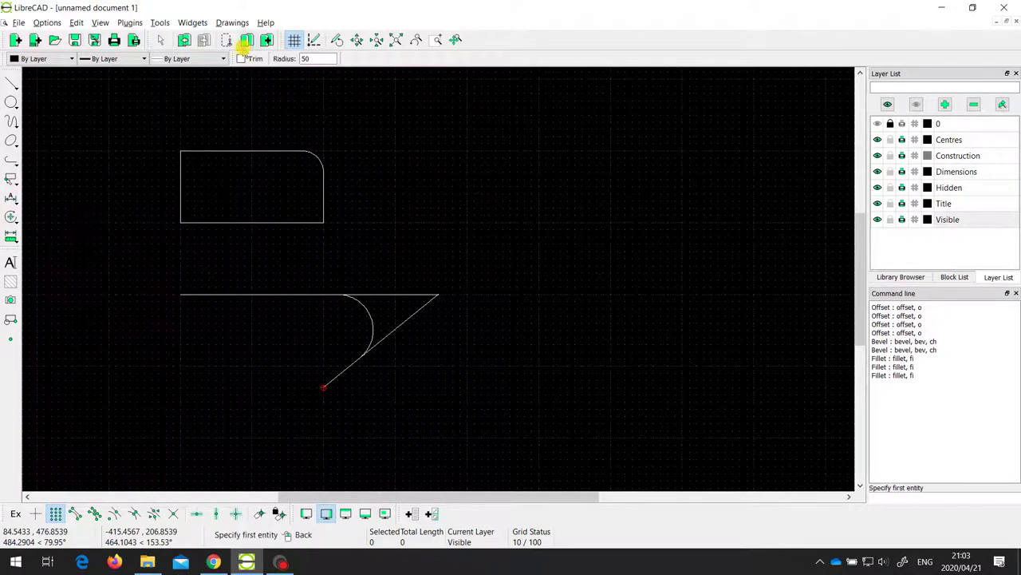
left_click(241, 58)
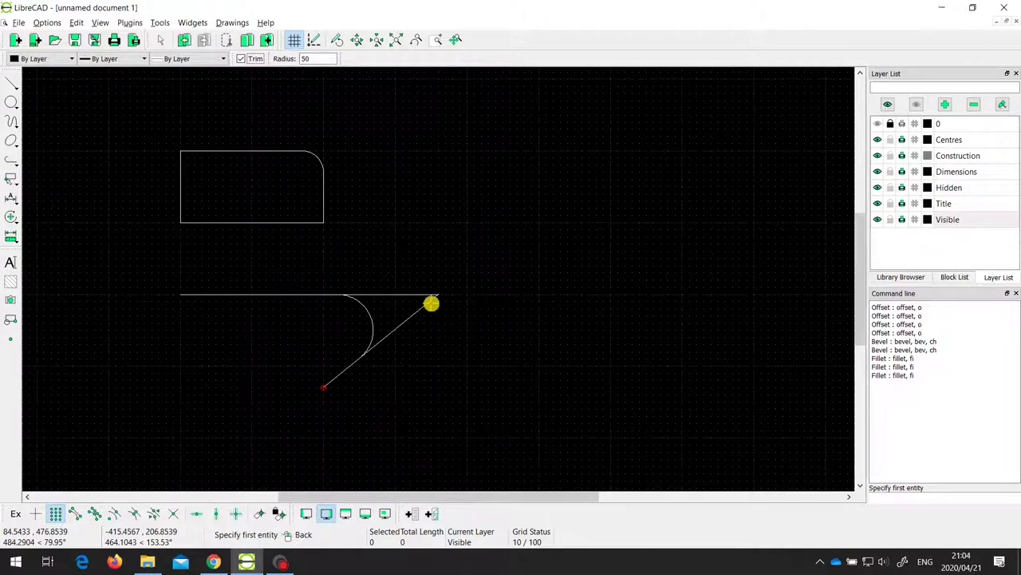
left_click(11, 217)
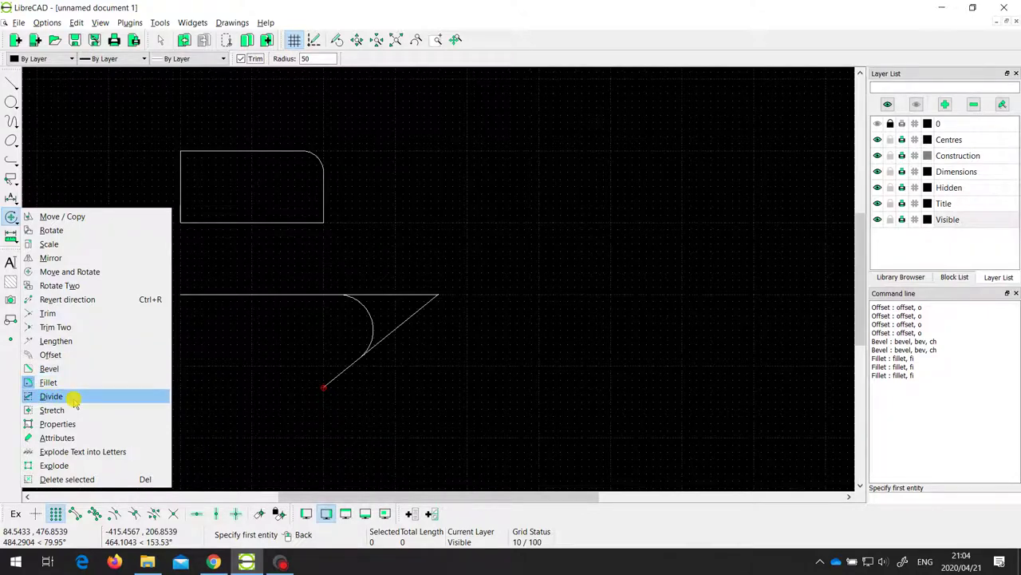
key("Escape")
key("Escape")
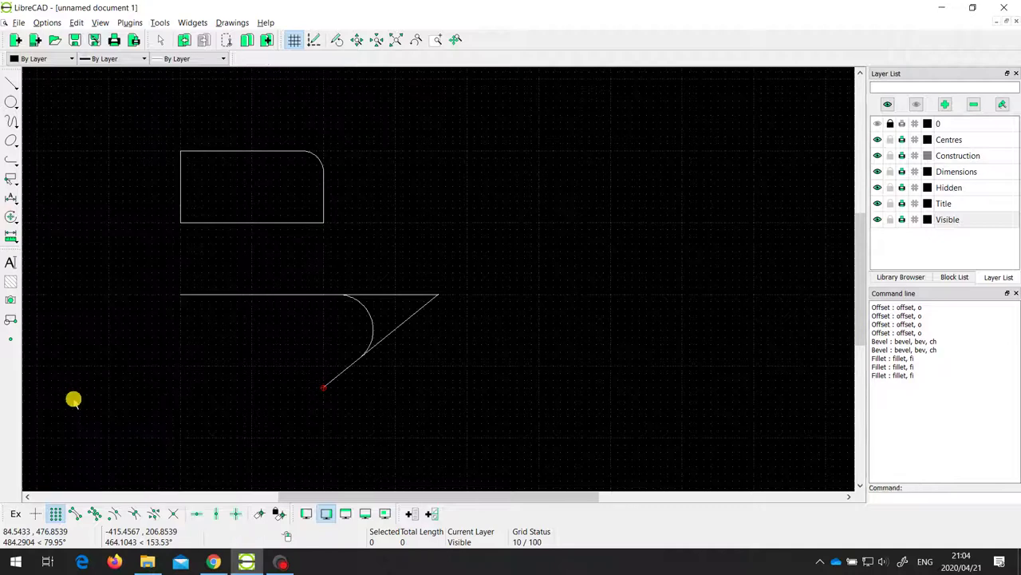
- Delete the filleted rectangle, lines and arc, and draw a circle of radius 100 centred at 500,400
mouse_move(118, 123)
left_mouse_down()
mouse_move(454, 362)
mouse_move(500, 410)
left_mouse_up()
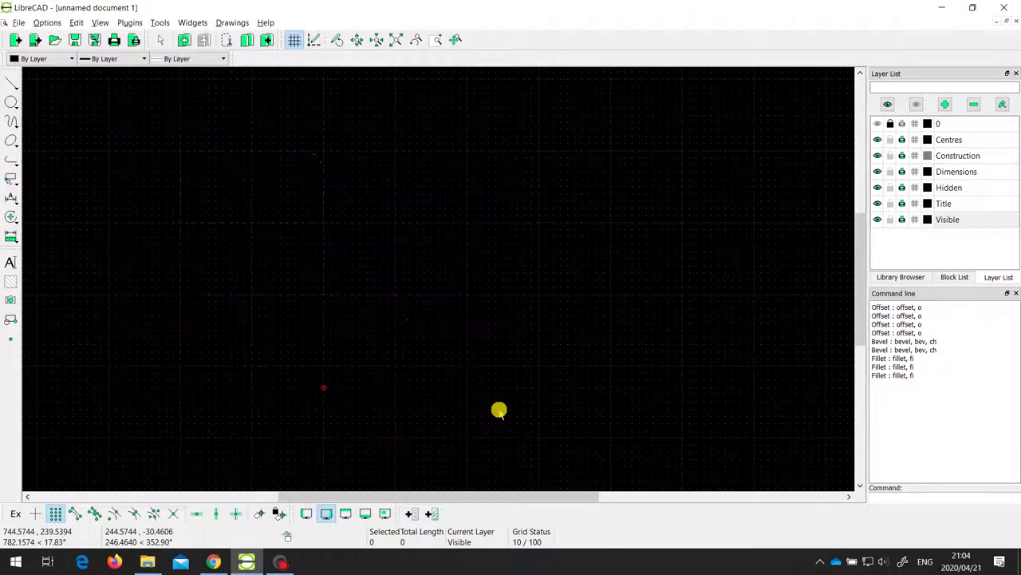
left_click(13, 102)
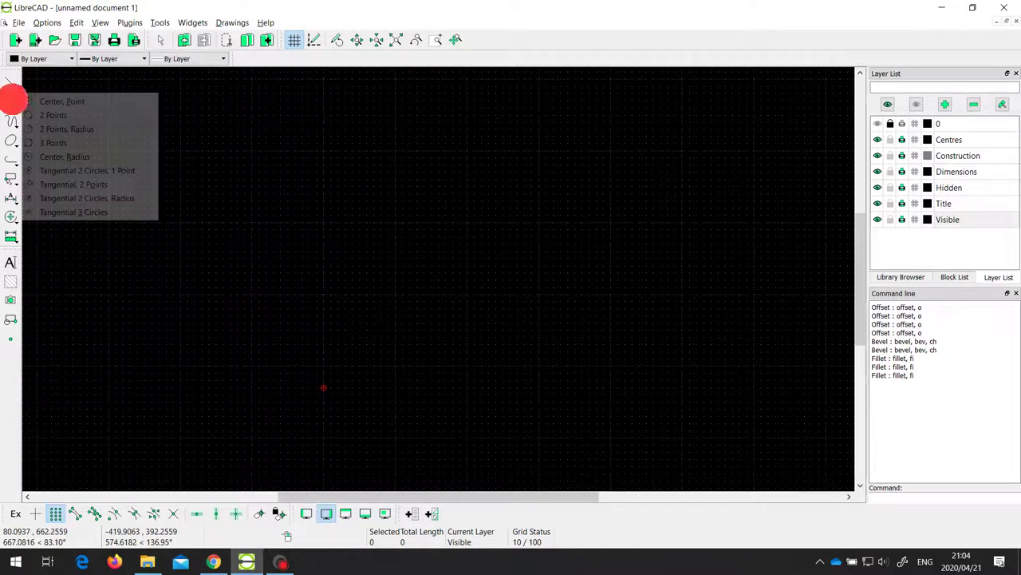
left_click(69, 100)
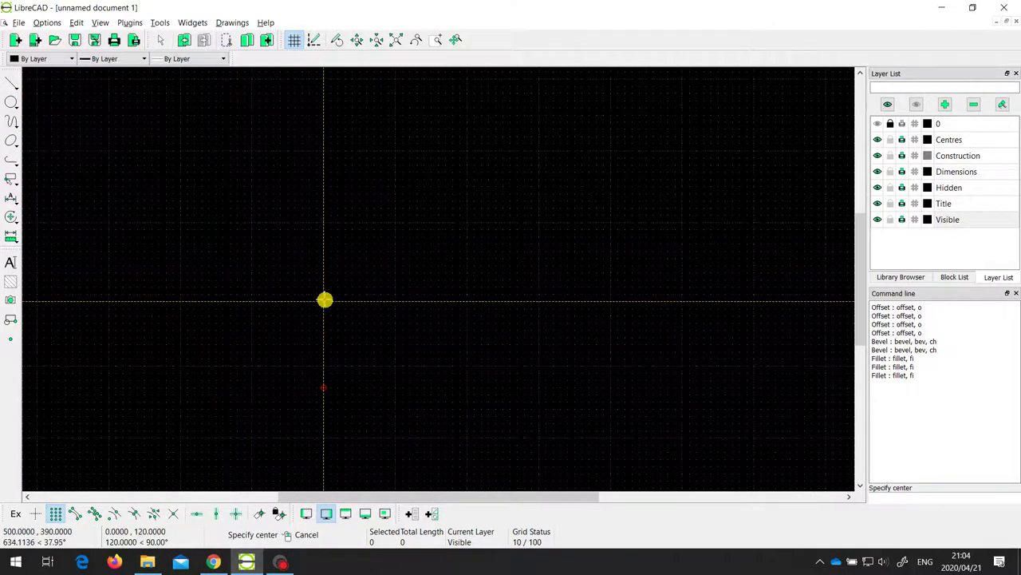
left_click(324, 294)
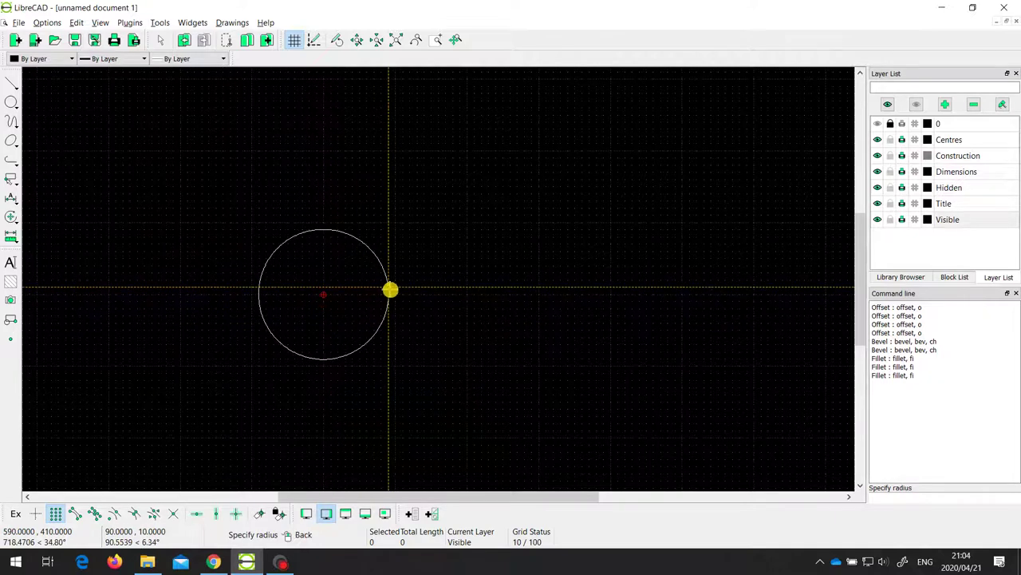
left_click(395, 289)
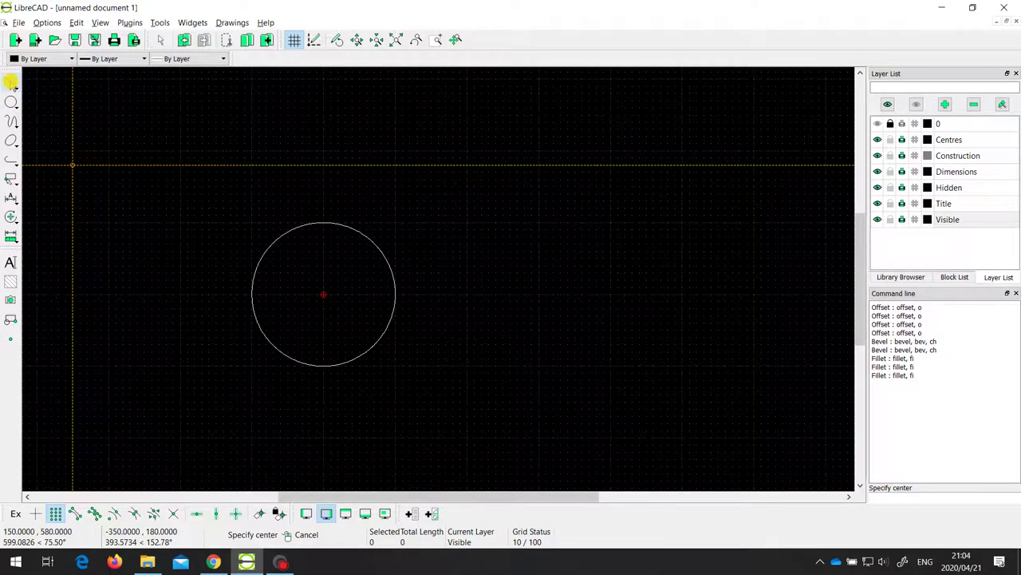
- Draw two lines tangent to the circle, from 850,580 to its upper side and from 850,180 to its lower side
left_click(11, 82)
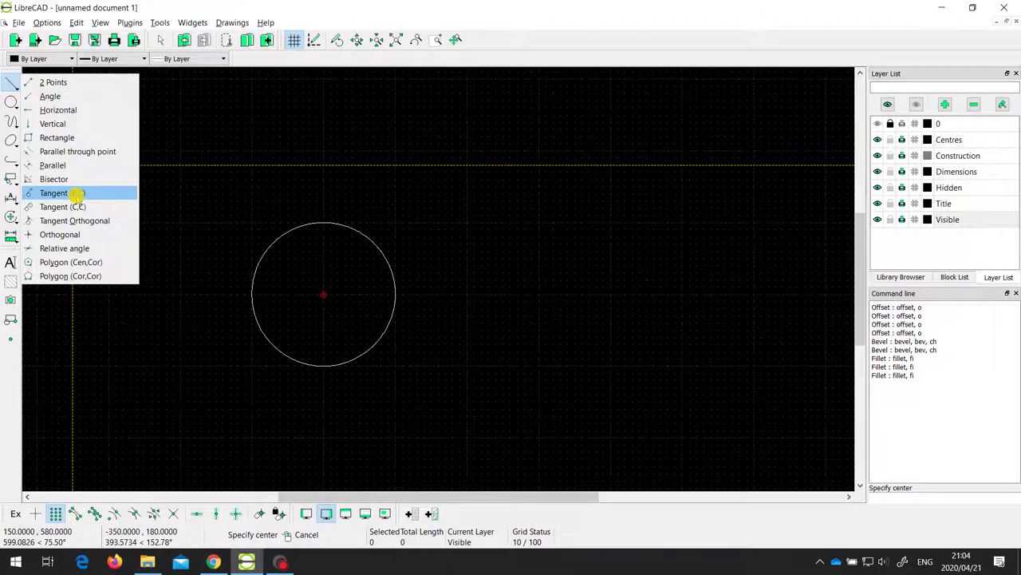
left_click(101, 193)
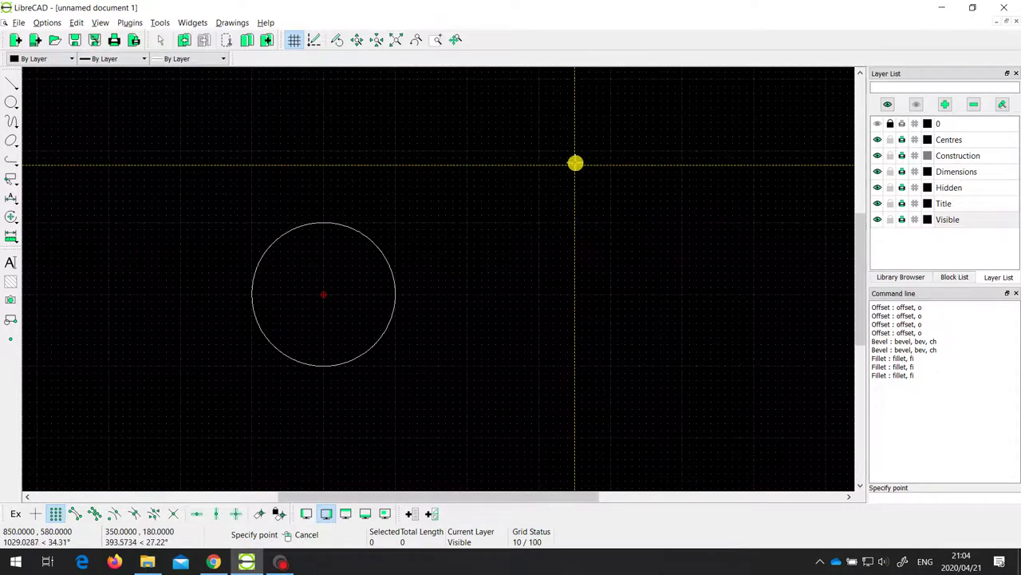
left_click(575, 162)
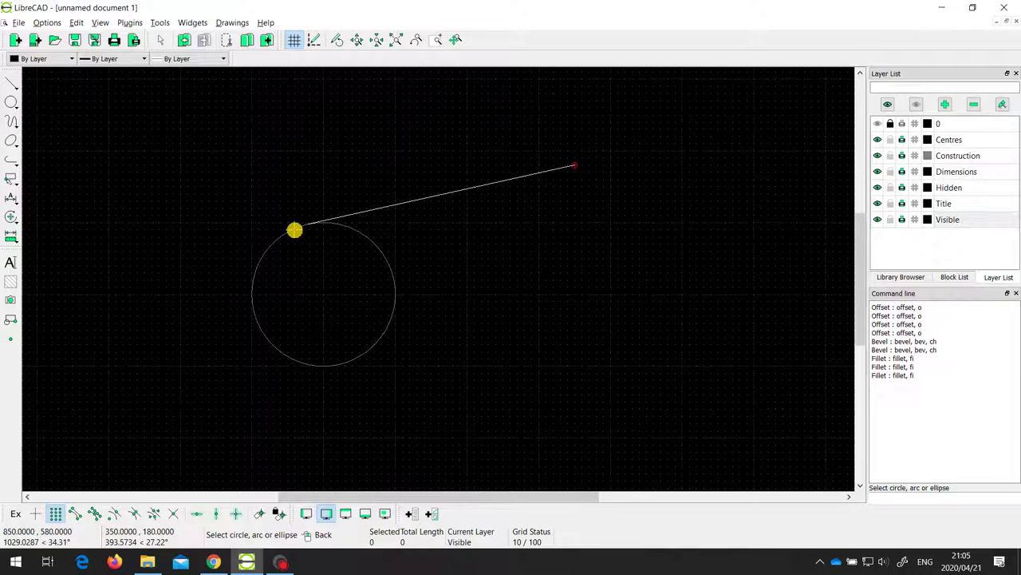
left_click(294, 230)
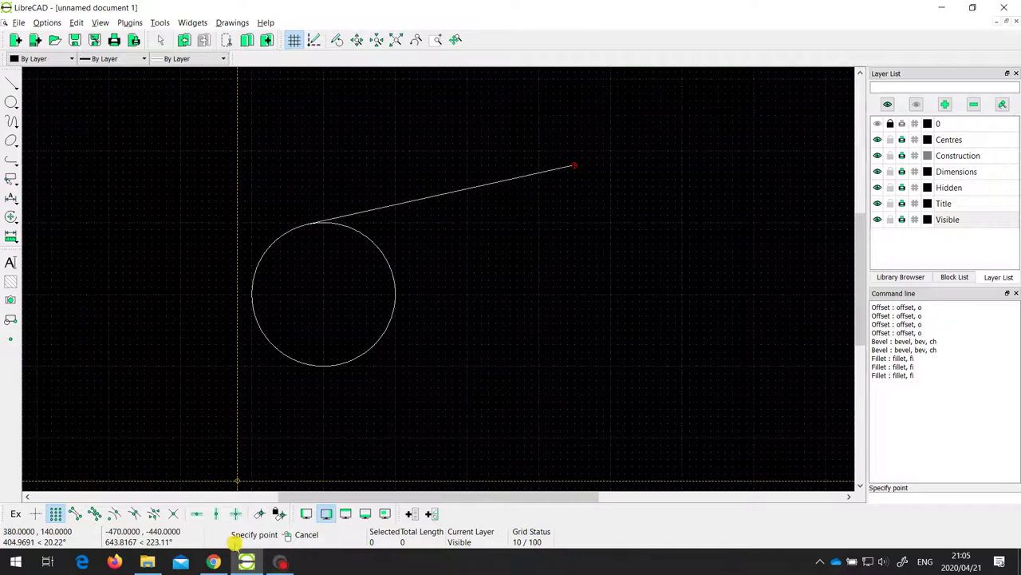
left_click(571, 454)
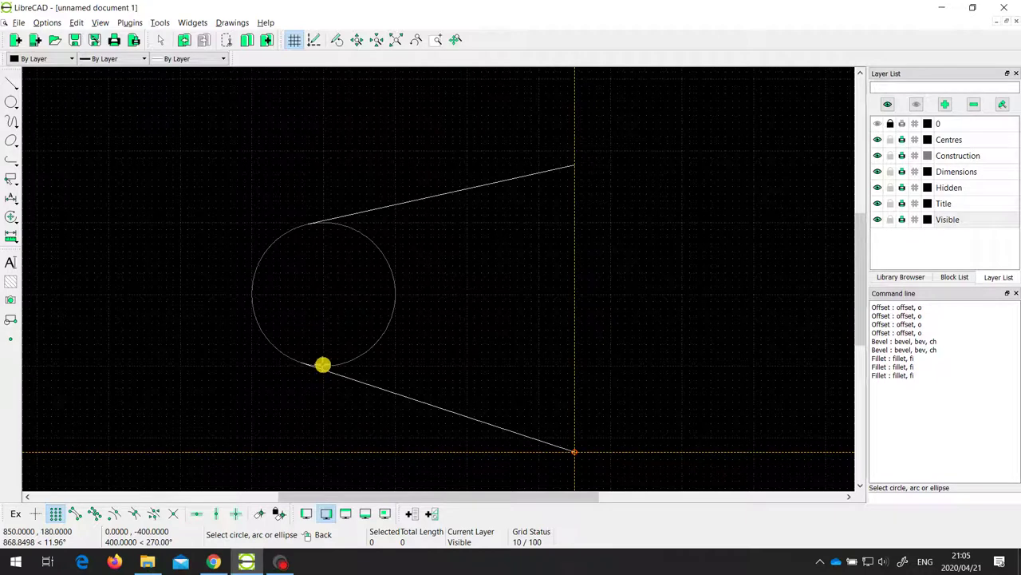
left_click(326, 363)
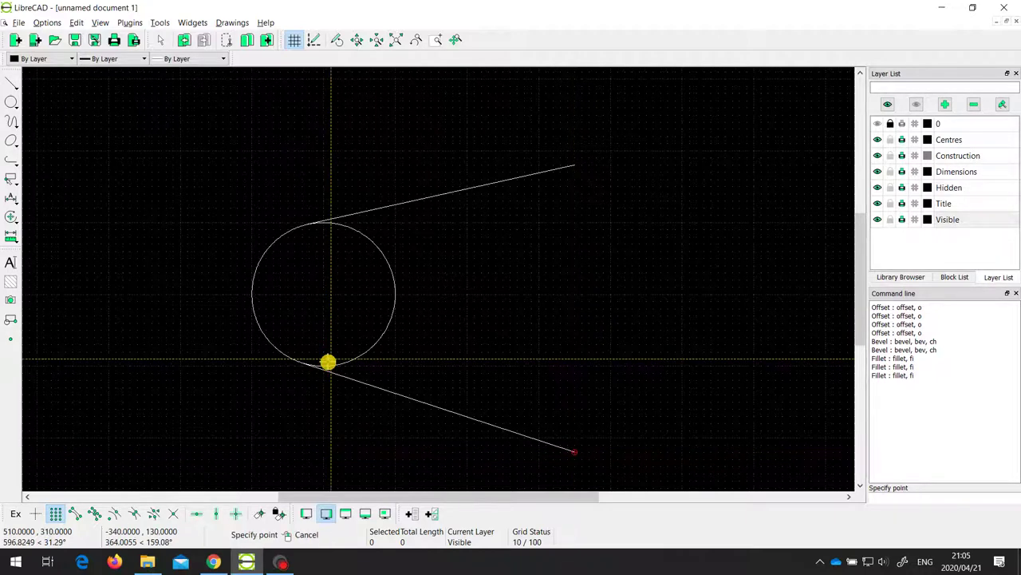
right_click(328, 363)
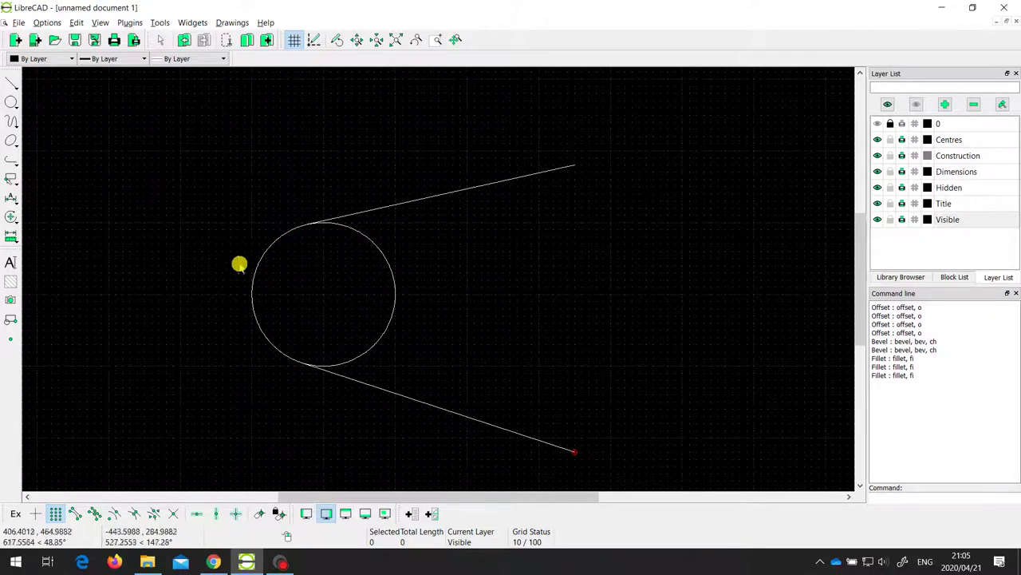
- Divide the circle at the endpoint of the lower tangent line, with snapping set to endpoints, and leave the command
left_click(385, 340)
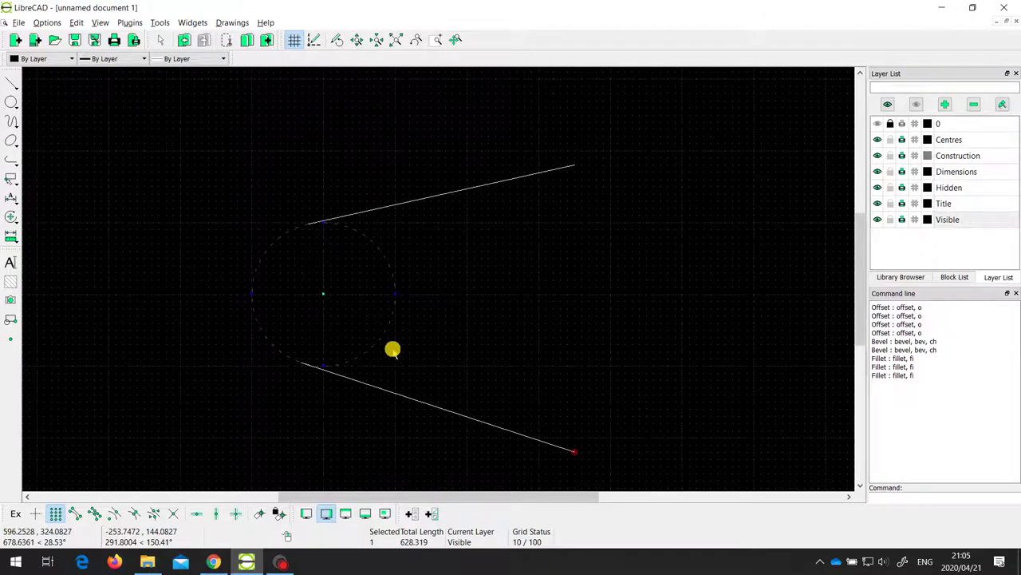
key("Escape")
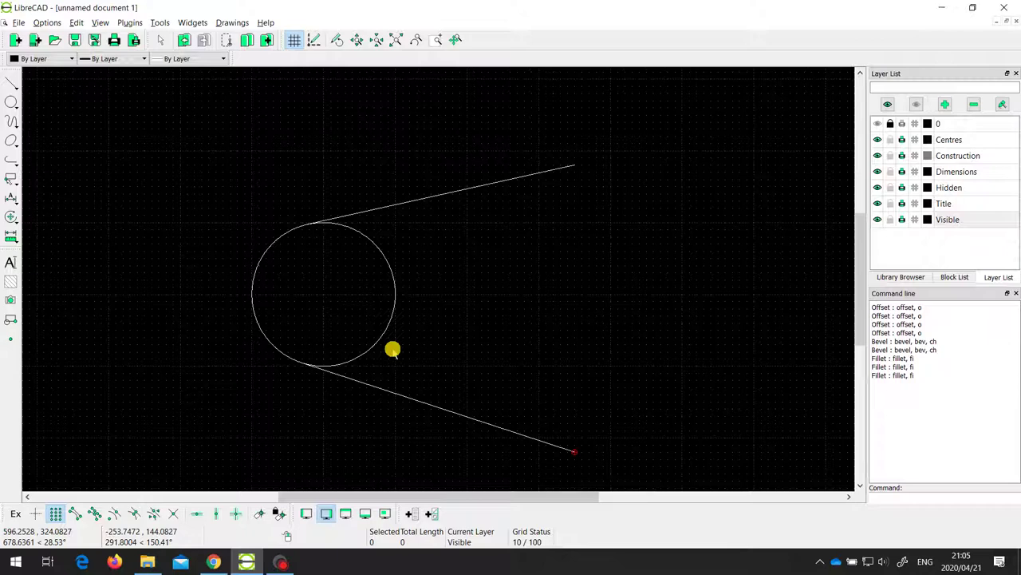
left_click(11, 215)
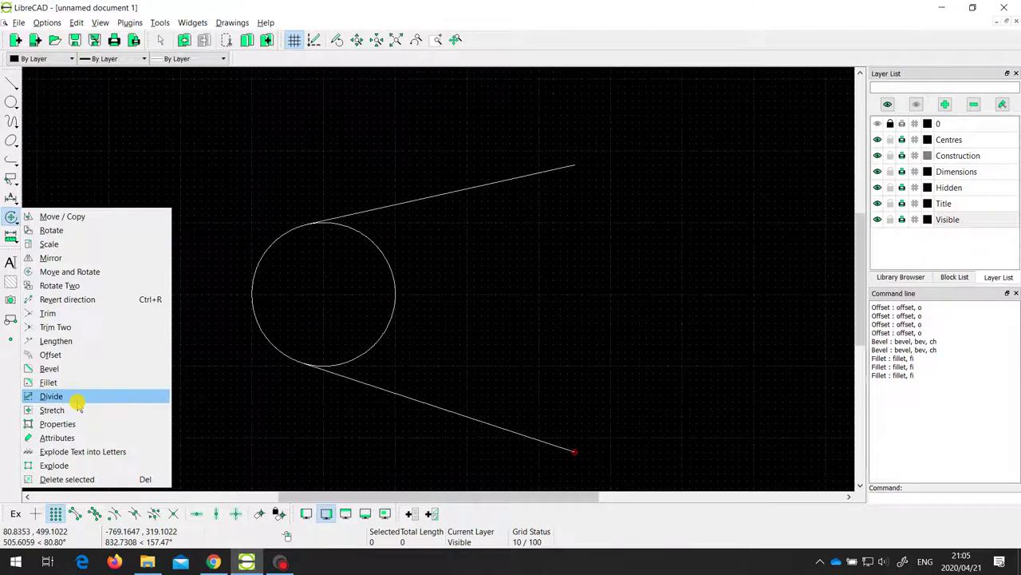
left_click(80, 398)
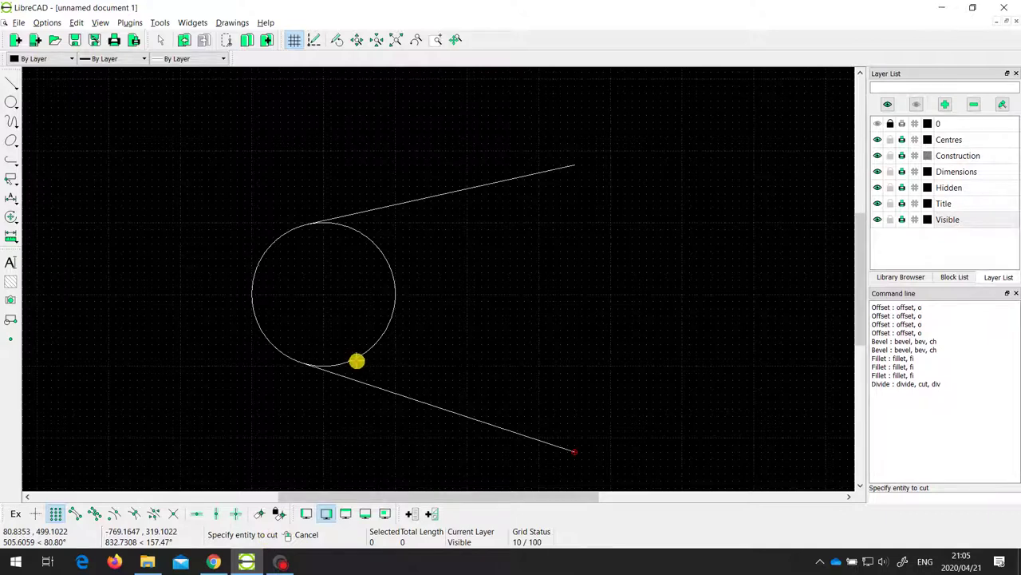
left_click(357, 359)
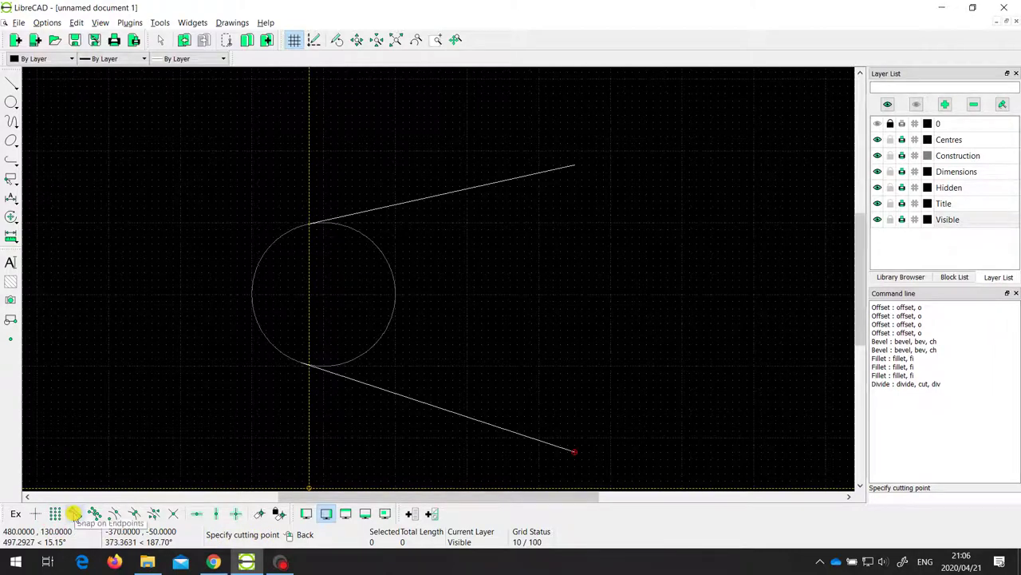
left_click(73, 513)
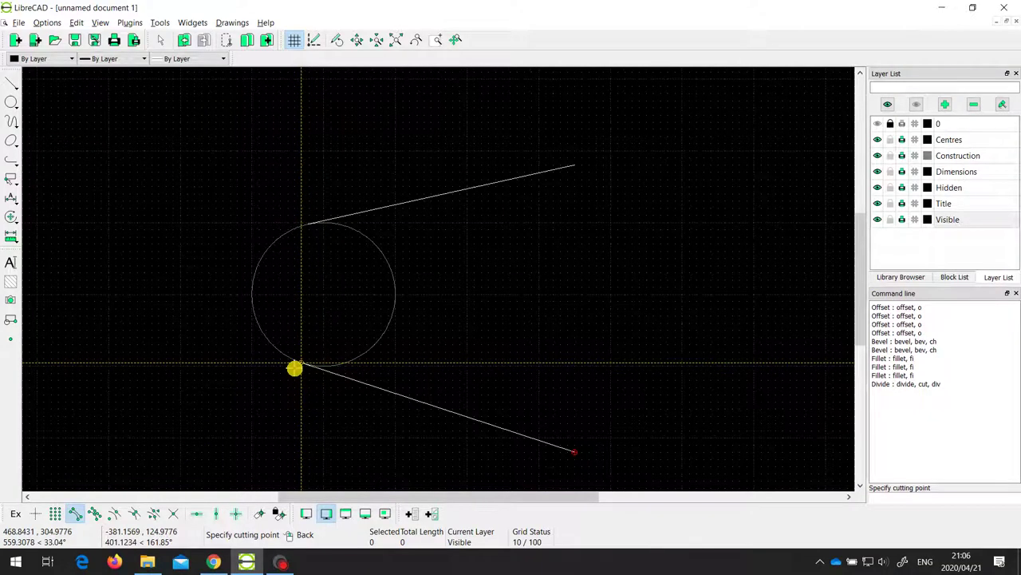
left_click(295, 368)
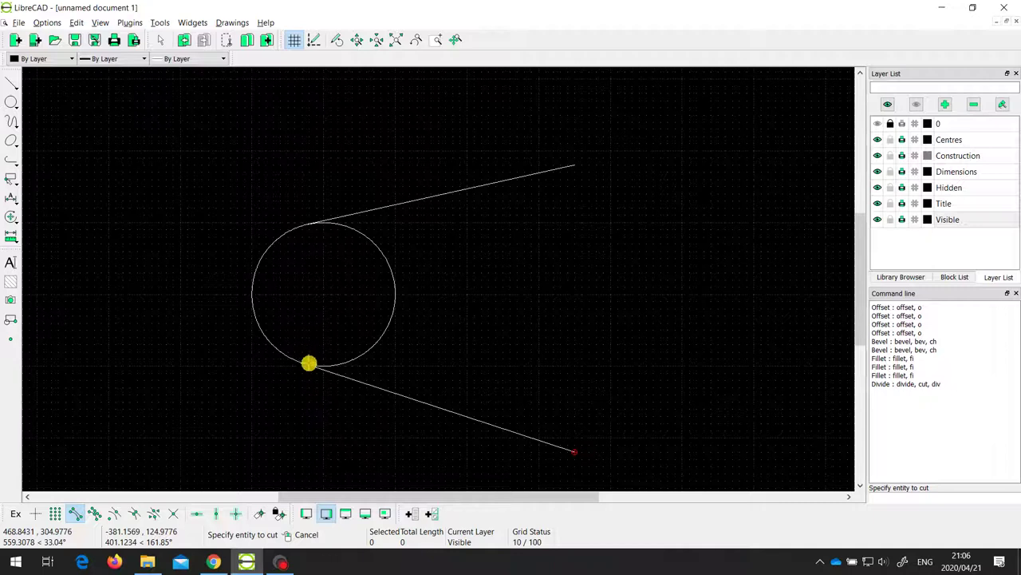
left_click(296, 366)
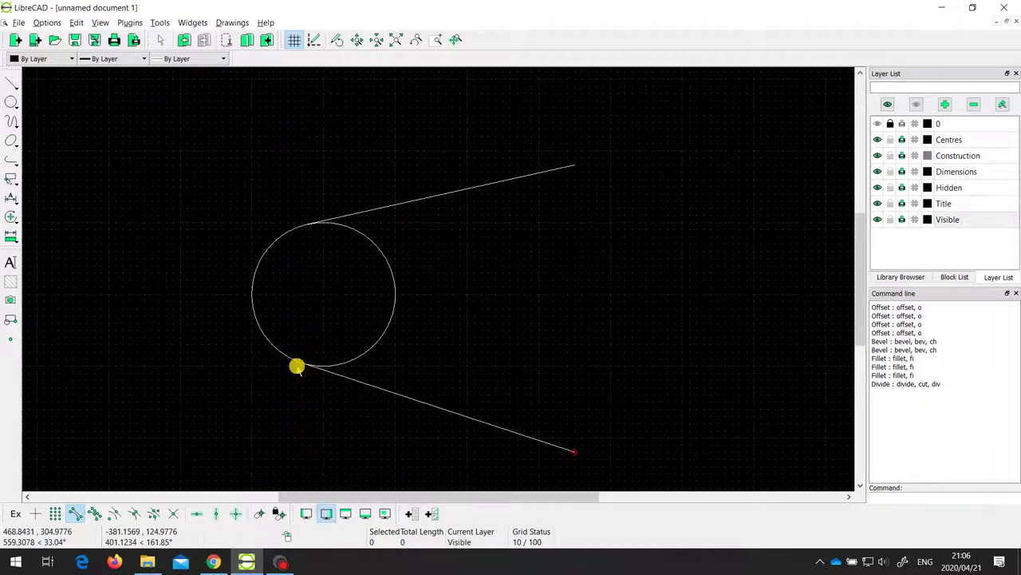
- Divide the circle again at the endpoint where the upper tangent line touches it, and leave the command
left_click(353, 357)
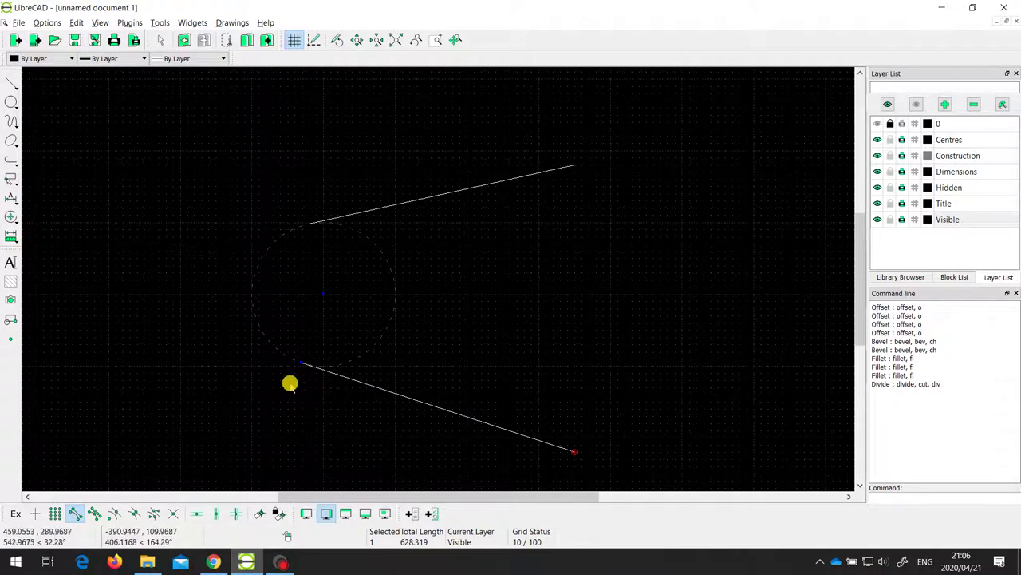
key("Escape")
left_click(11, 216)
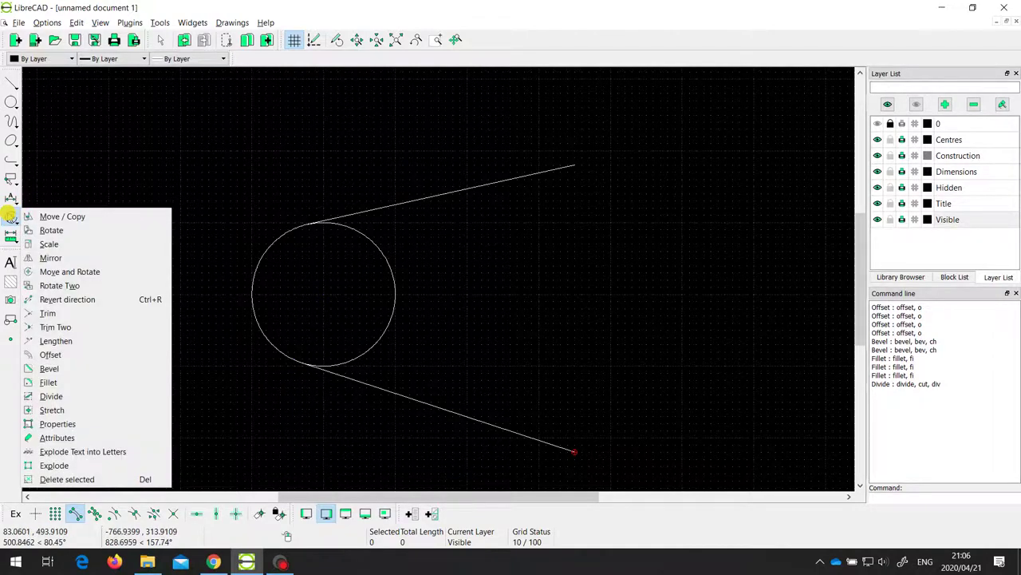
left_click(67, 396)
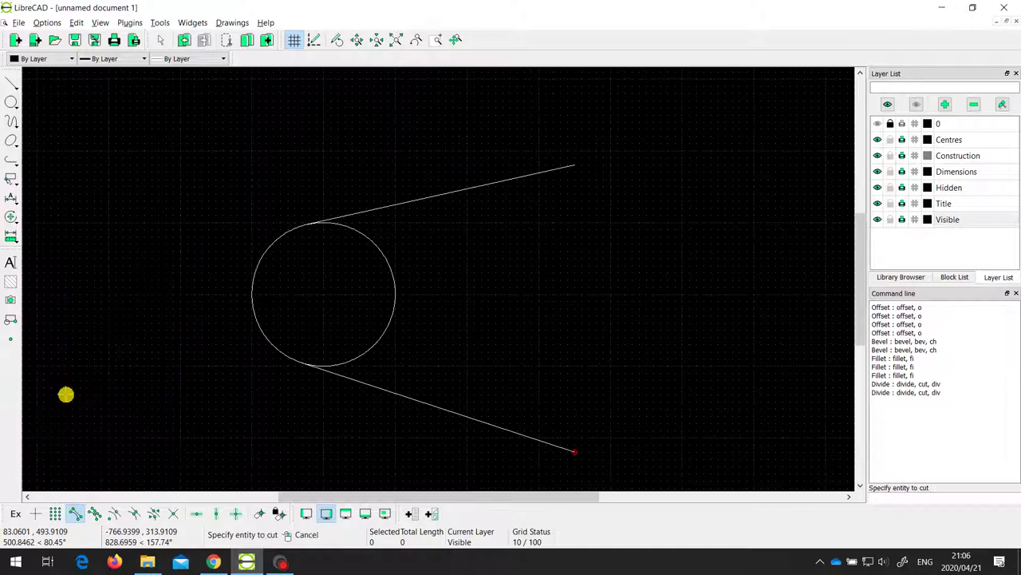
left_click(369, 348)
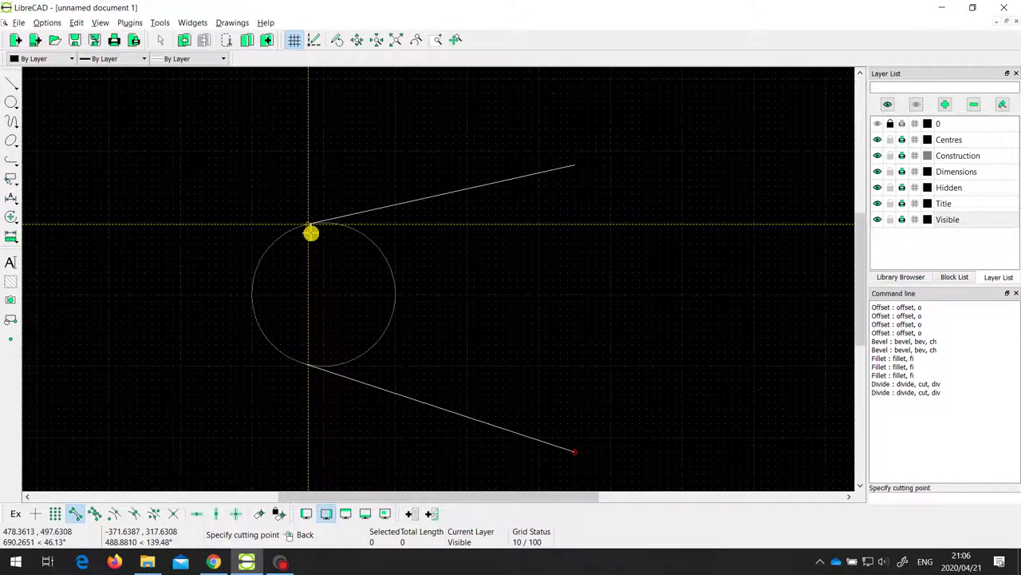
left_click(311, 227)
right_click(314, 228)
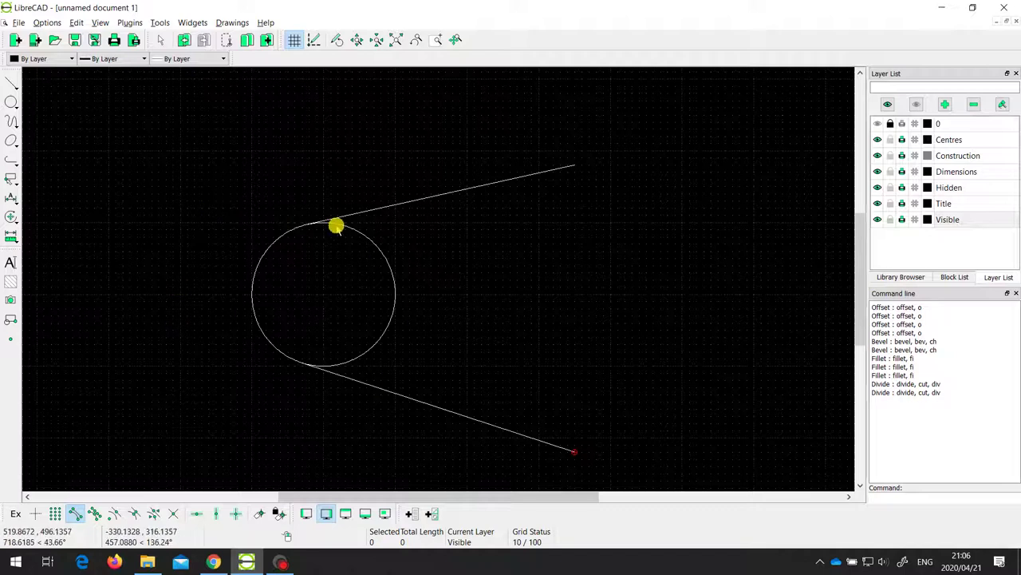
- Check the two arcs by selecting each in turn, and delete the arc on the side between the tangent lines
left_click(388, 327)
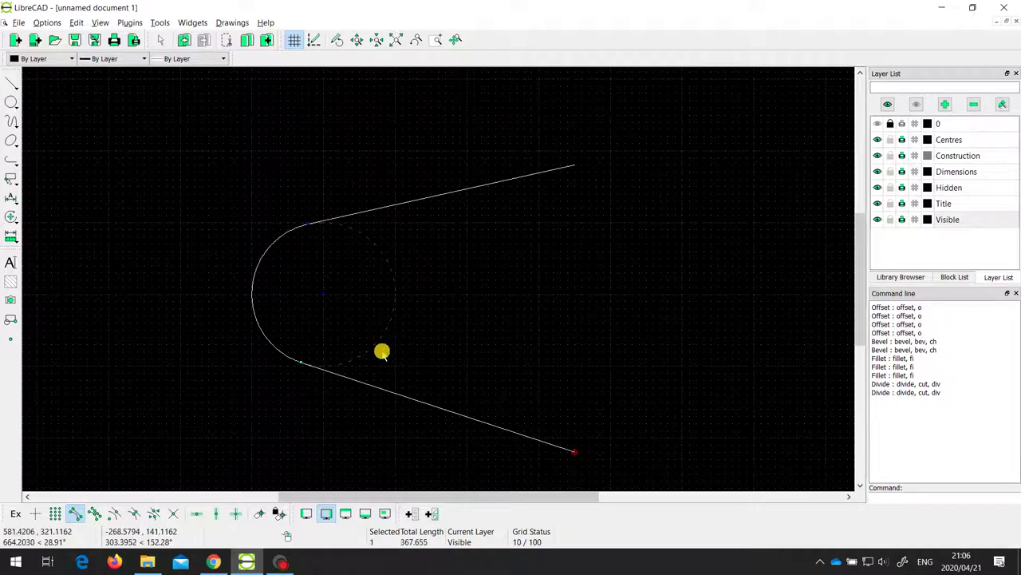
left_click(382, 352)
left_click(255, 285)
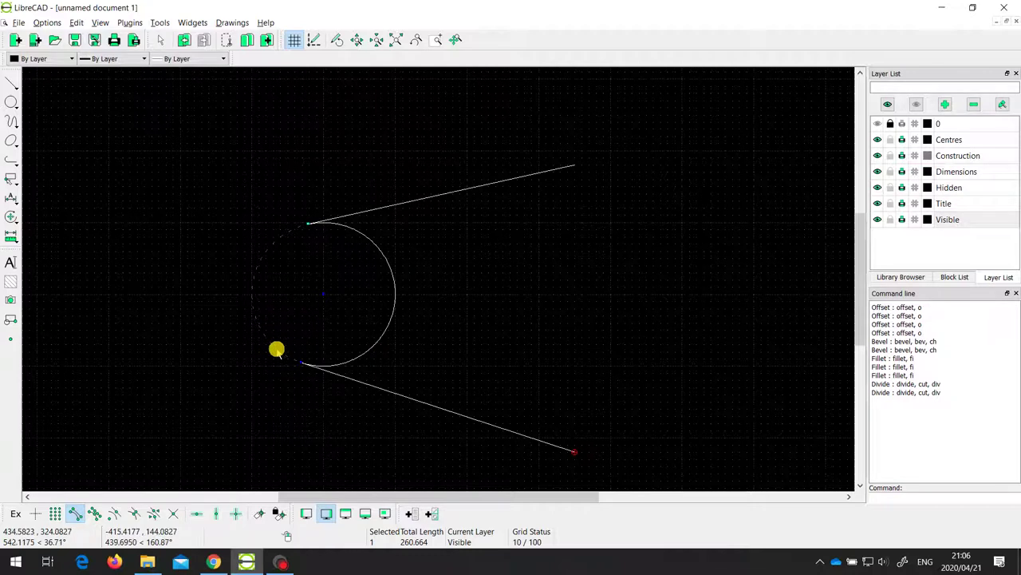
left_click(257, 306)
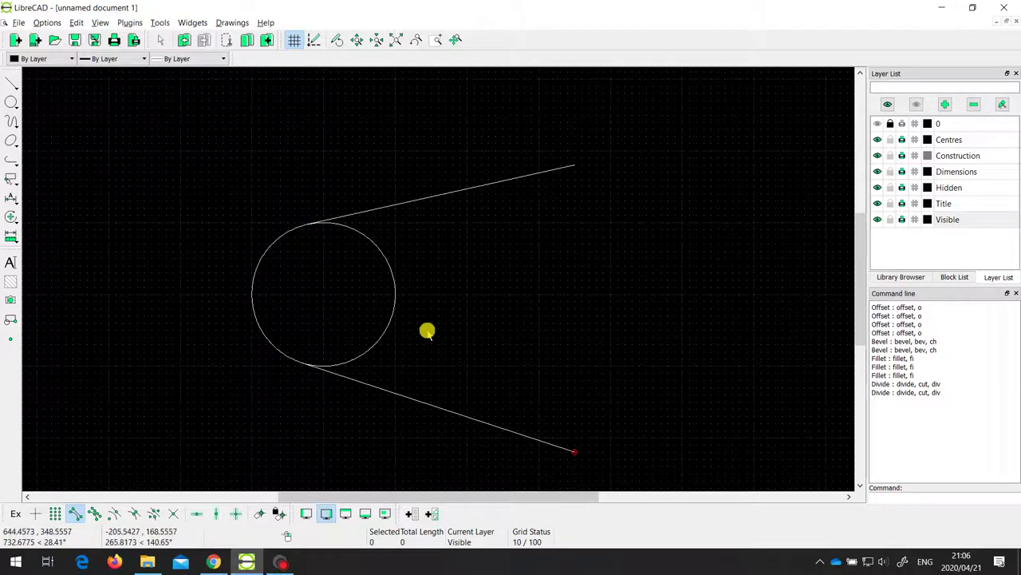
left_click(391, 323)
key("Delete")
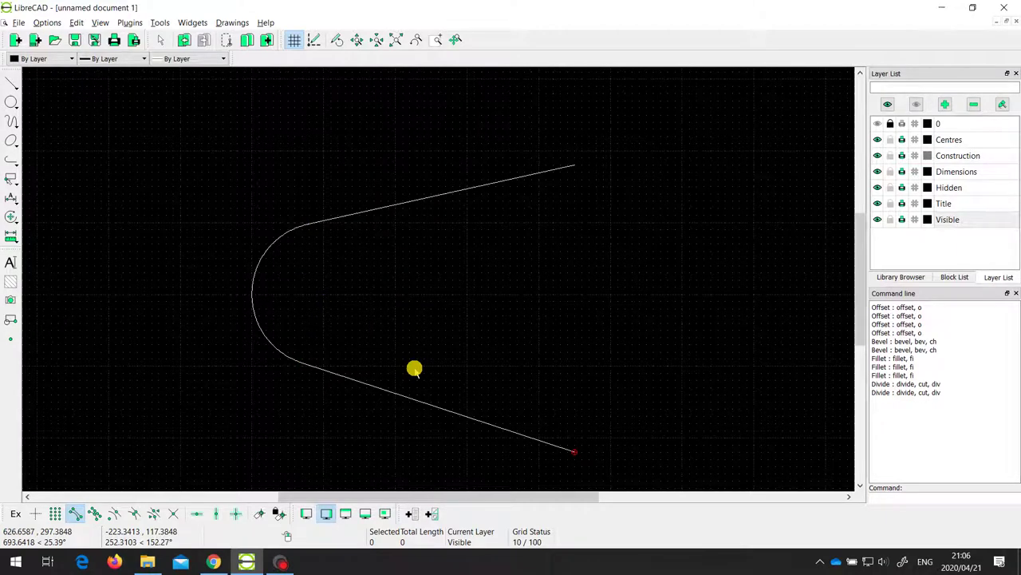
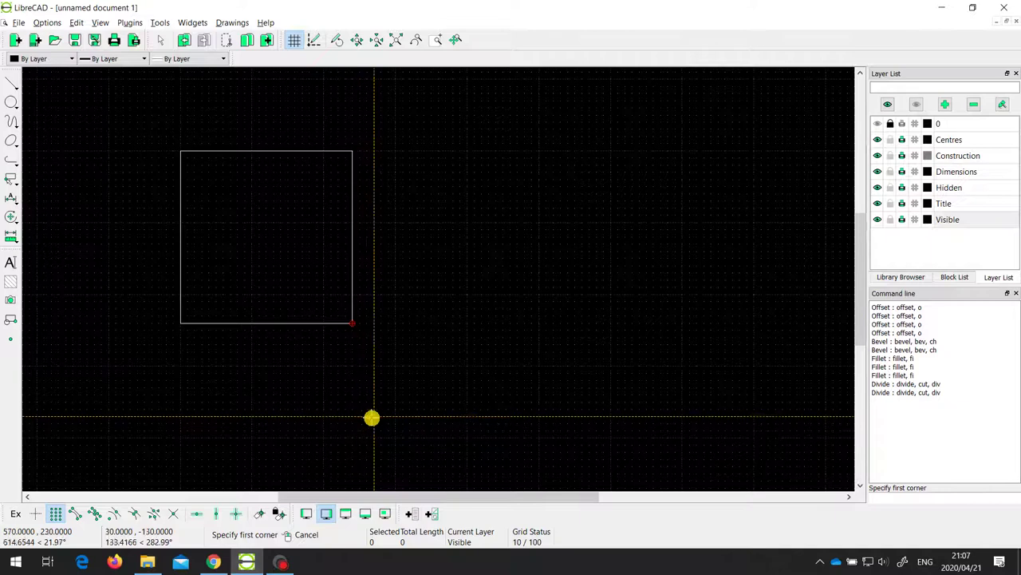
- Stretch the square's lower-right corner by 100,-60, enclosing only that corner and using 700,300 as the target point
left_click(13, 217)
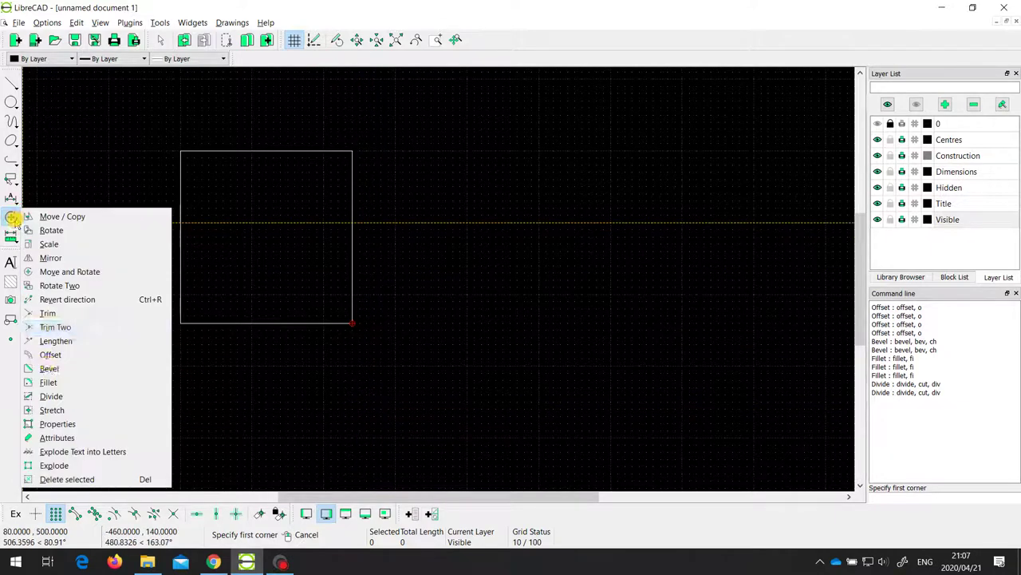
left_click(60, 410)
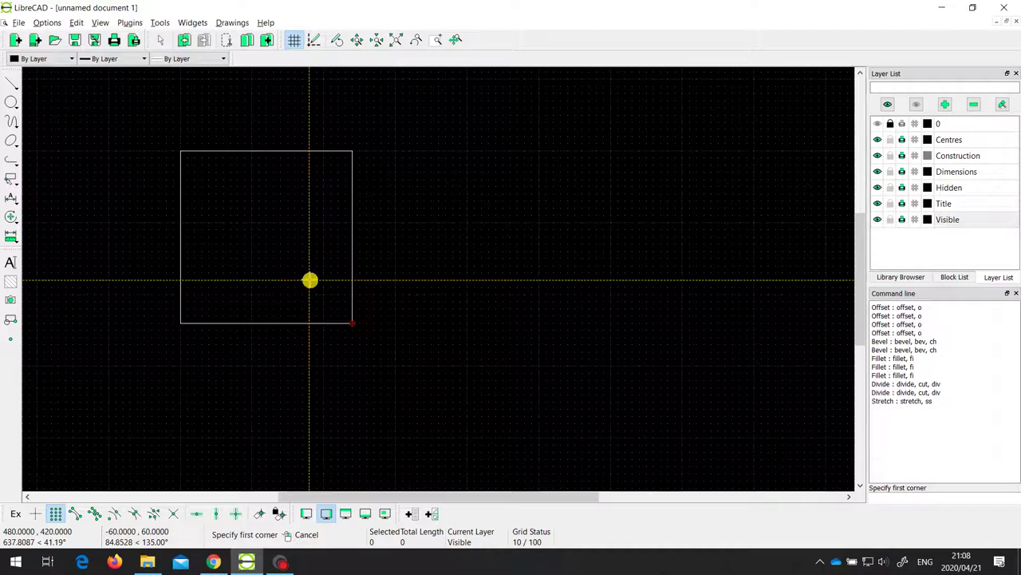
left_click(289, 266)
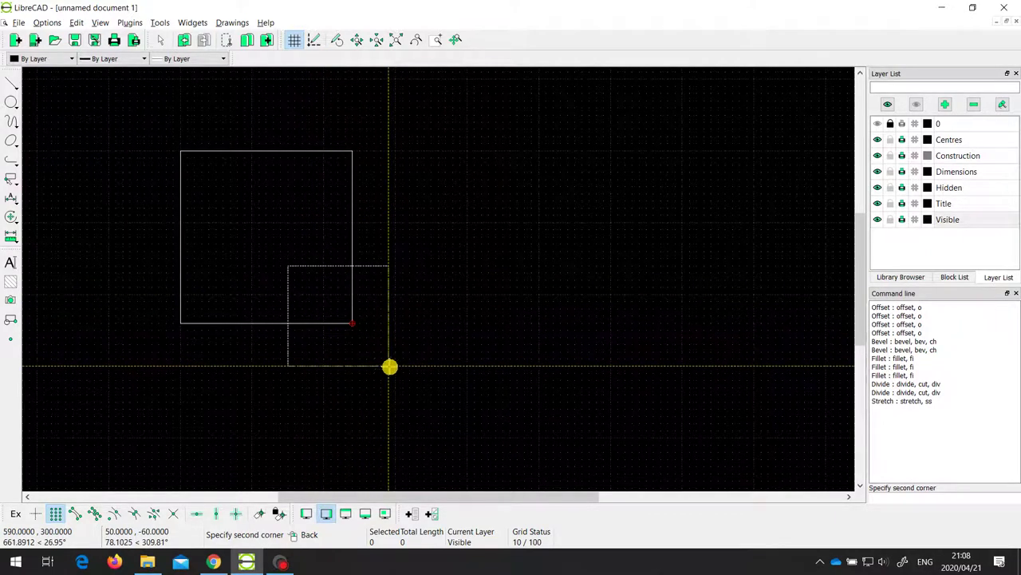
left_click(390, 365)
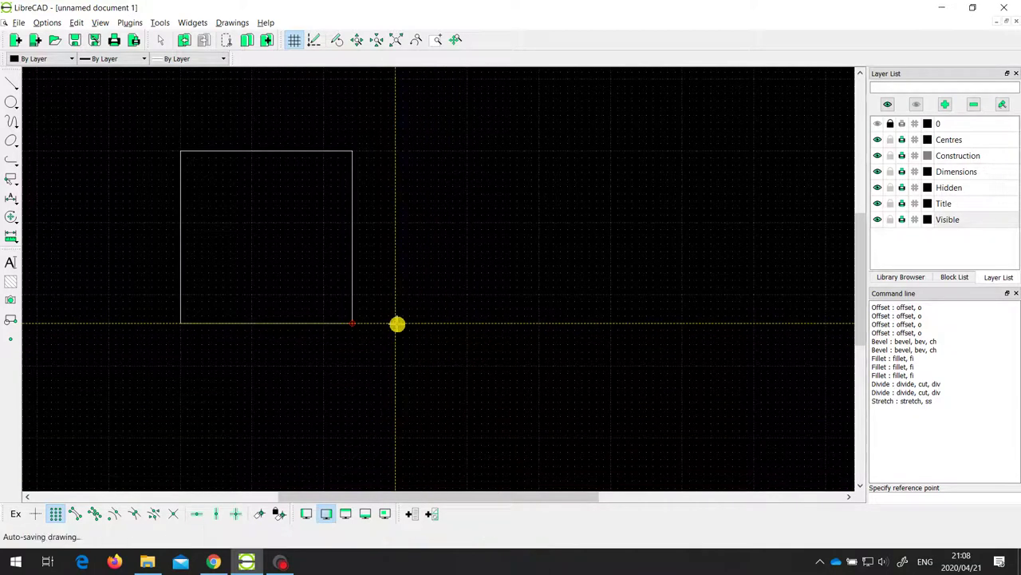
left_click(398, 324)
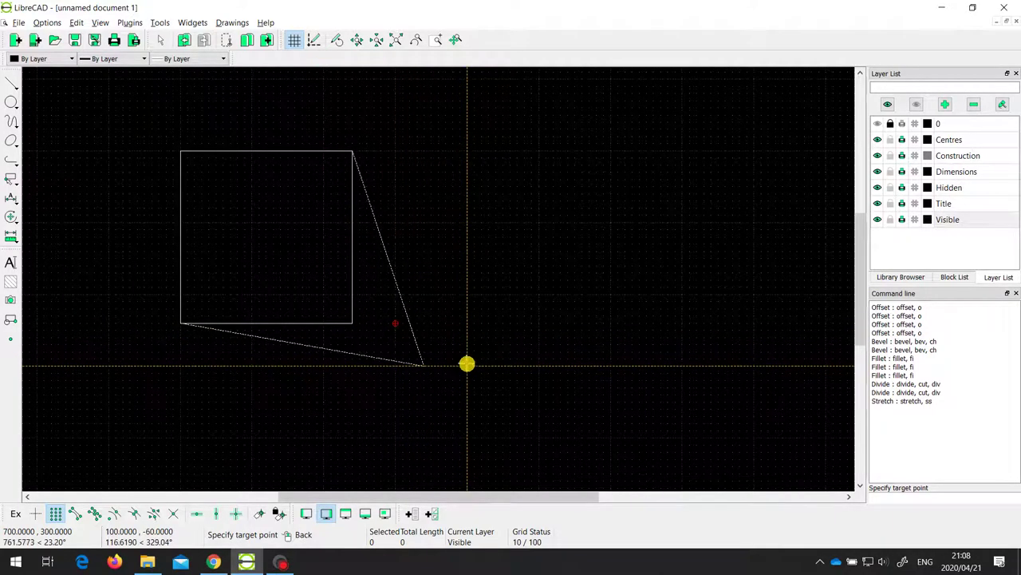
left_click(465, 369)
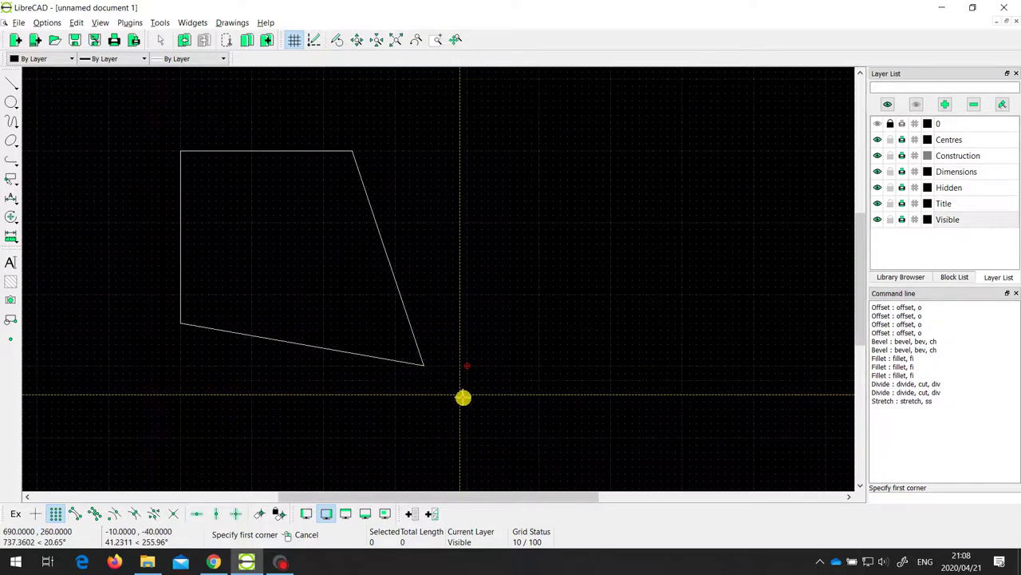
- View the properties of the stretched polyline and close them without making changes
left_click(11, 216)
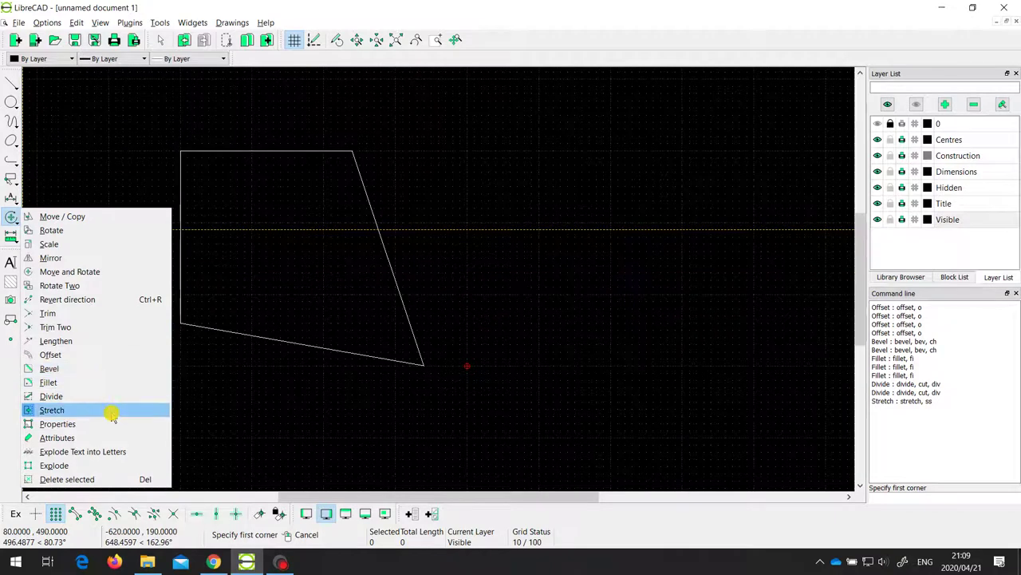
left_click(69, 426)
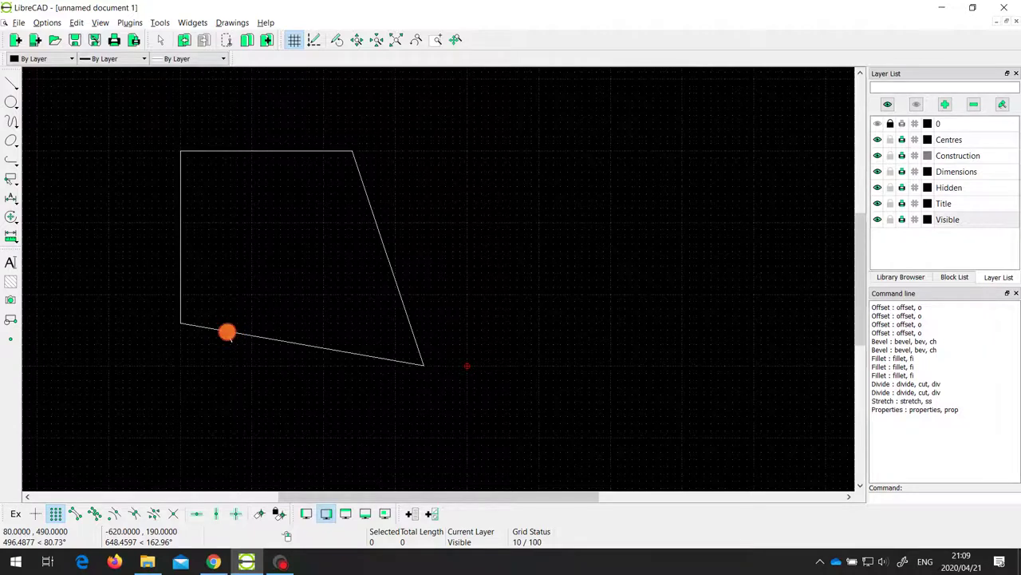
left_click(227, 332)
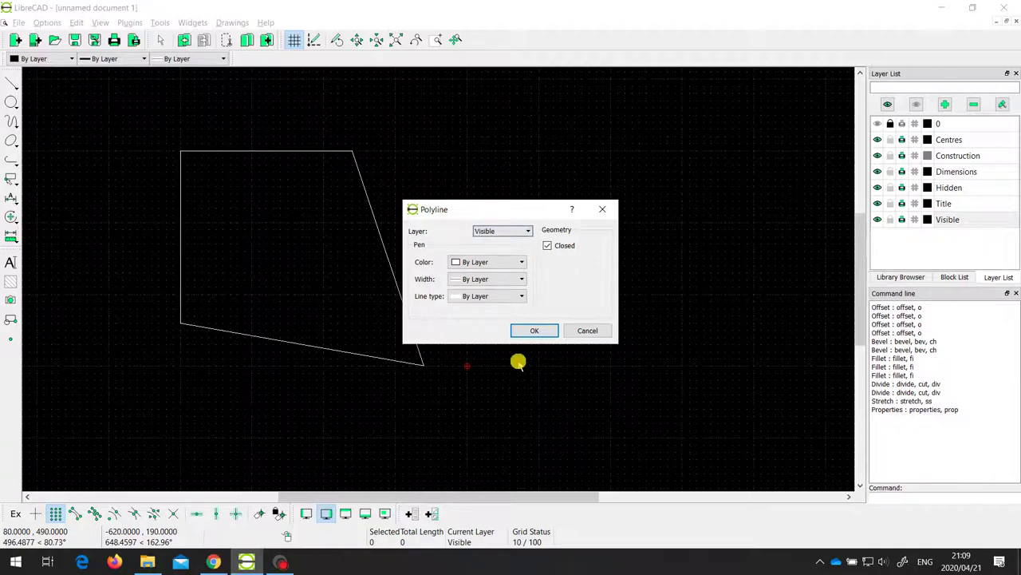
left_click(588, 330)
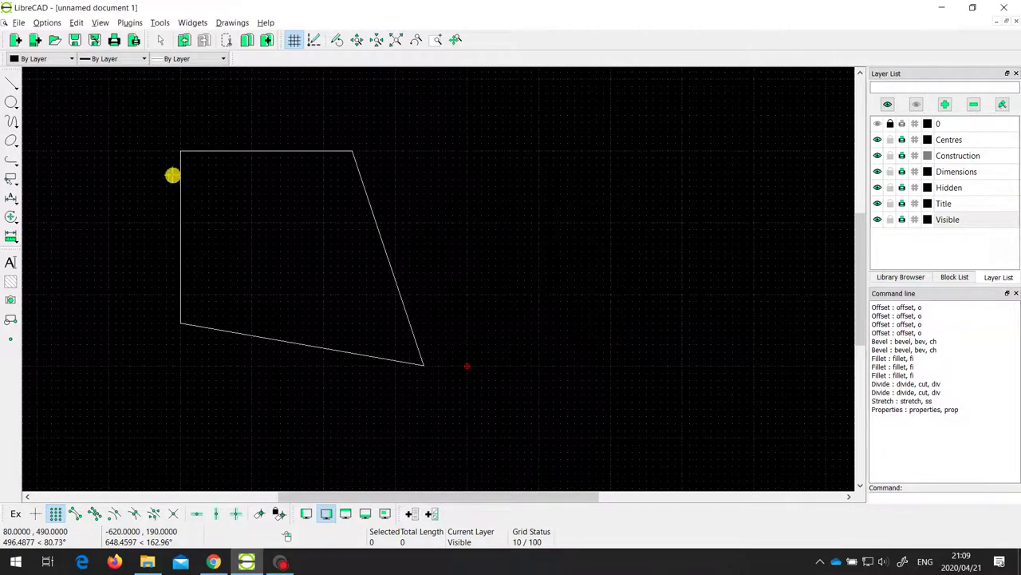
- Draw a circle by centre and point beside the stretched polyline, centred at 820,530 with a radius of about 99
left_click(11, 103)
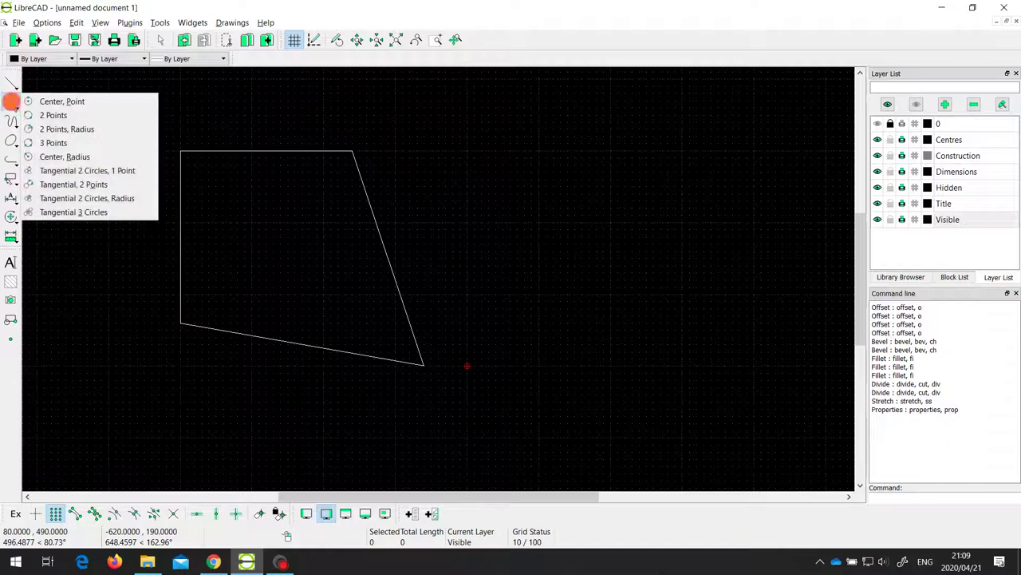
left_click(94, 102)
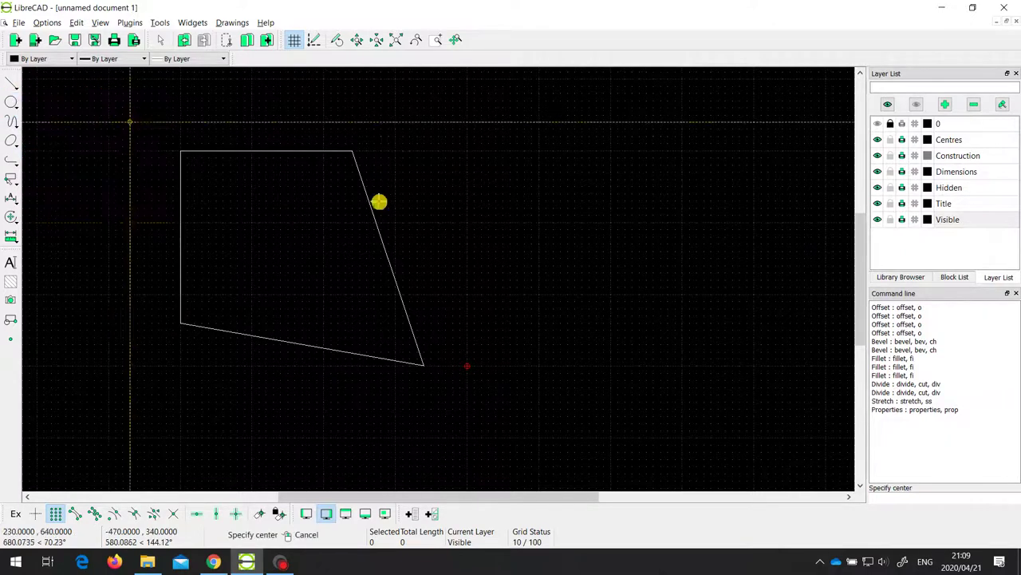
left_click(553, 201)
left_click(603, 251)
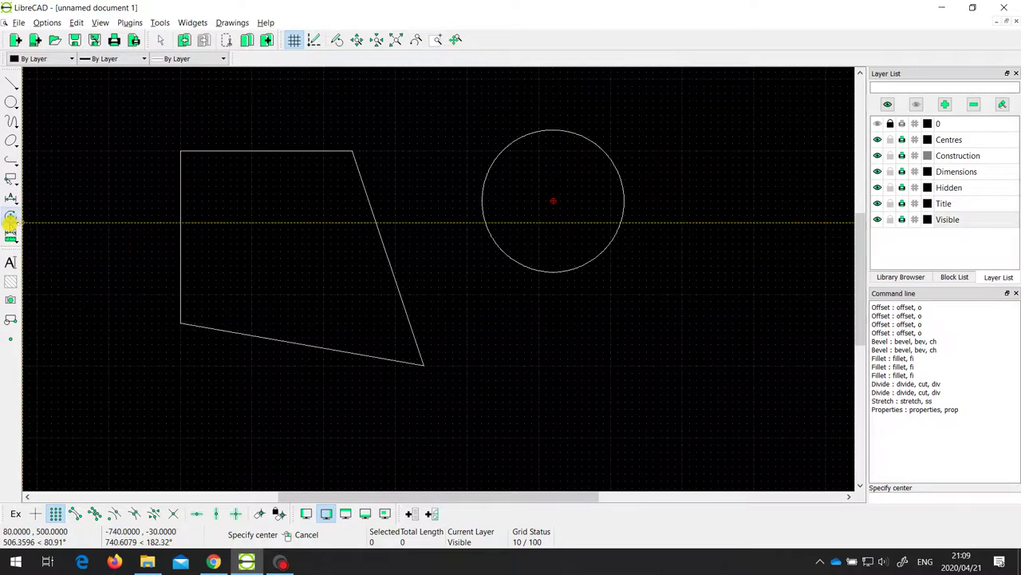
- Set the circle's radius to 60 through its properties
left_click(12, 216)
left_click(72, 423)
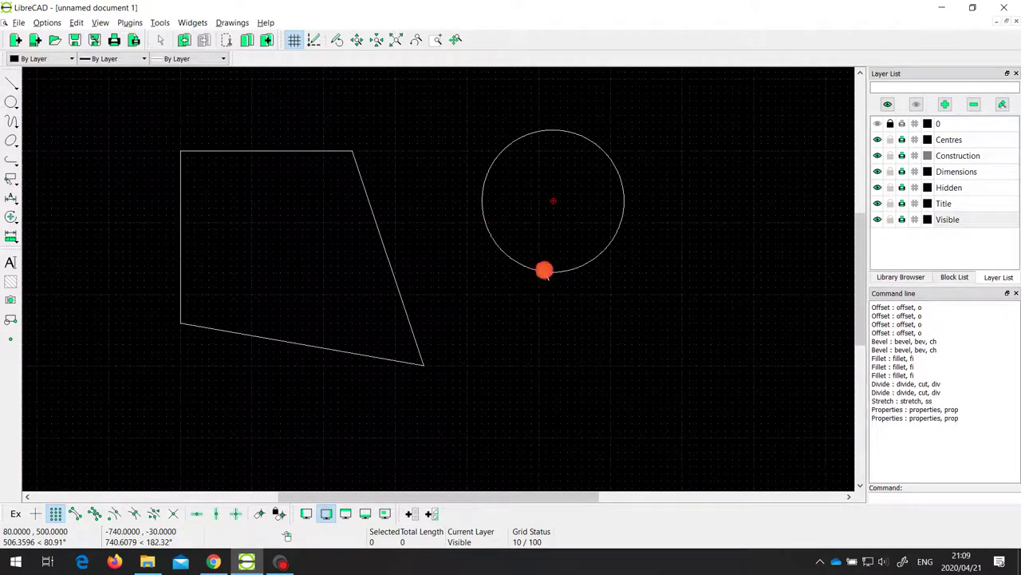
left_click(543, 271)
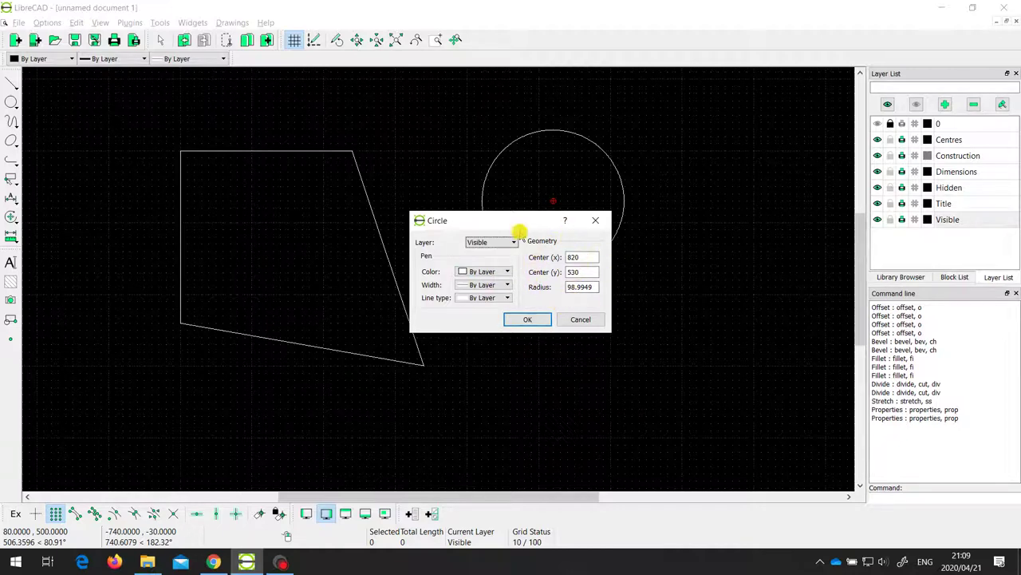
left_click_drag(591, 287, 550, 289)
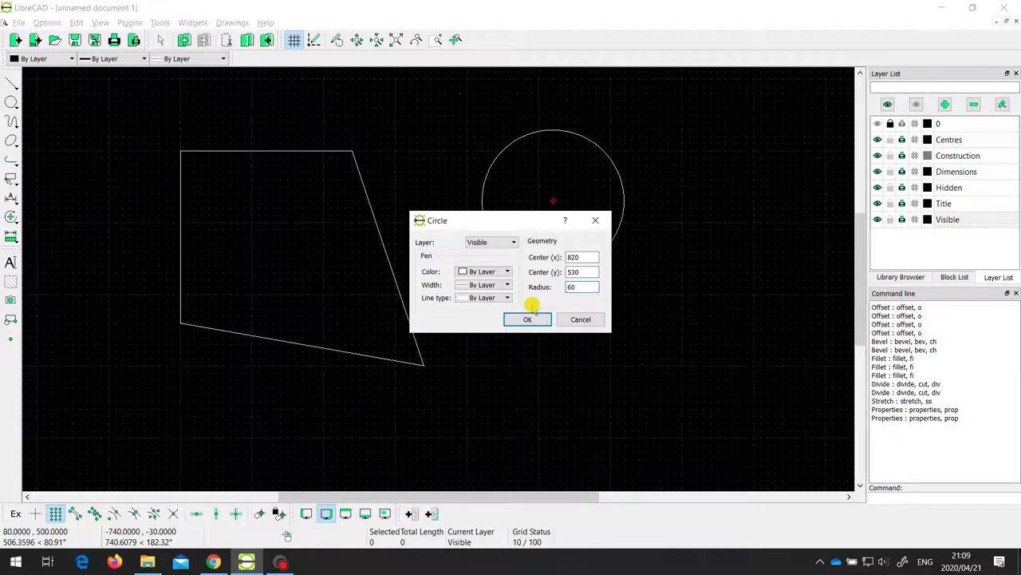
left_click(525, 318)
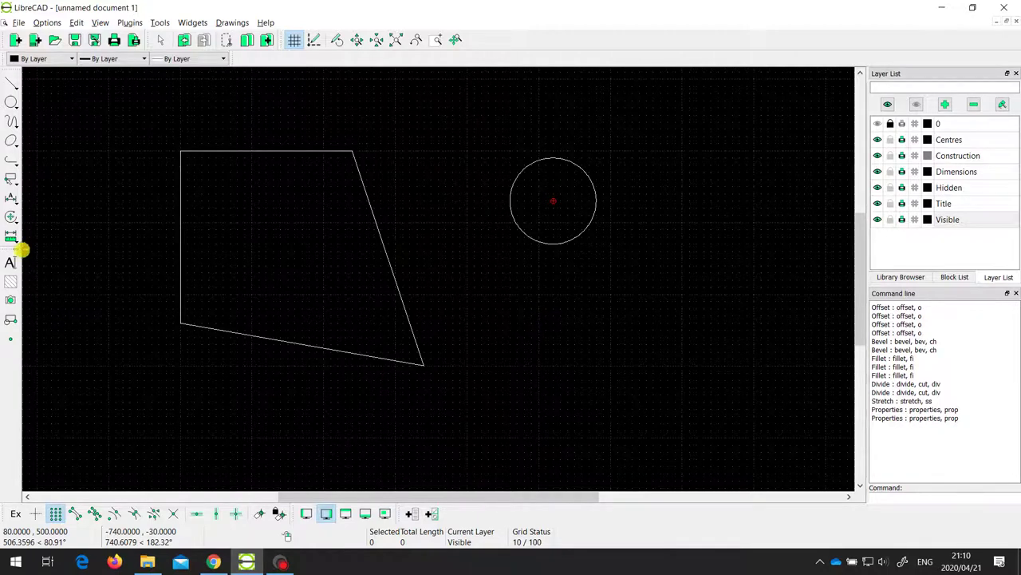
- Move the circle above the polyline by setting its centre to X 500 and Y 800 in its properties
left_click(11, 216)
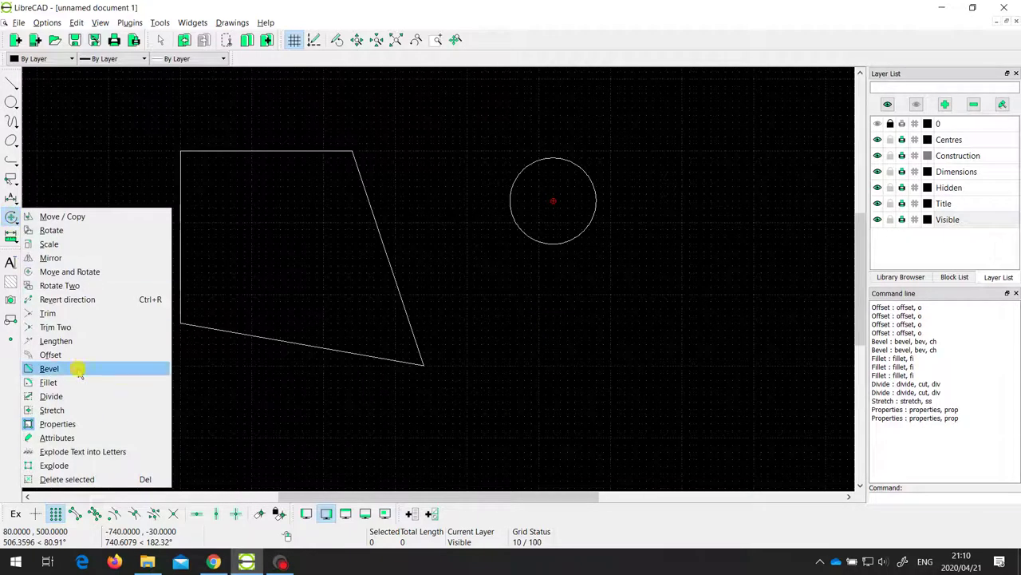
left_click(69, 423)
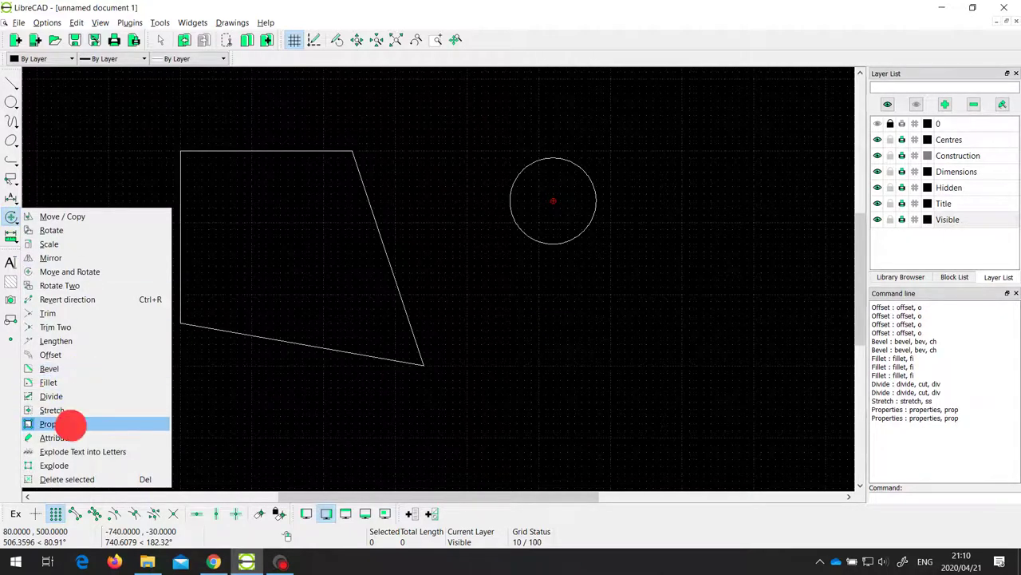
left_click(567, 240)
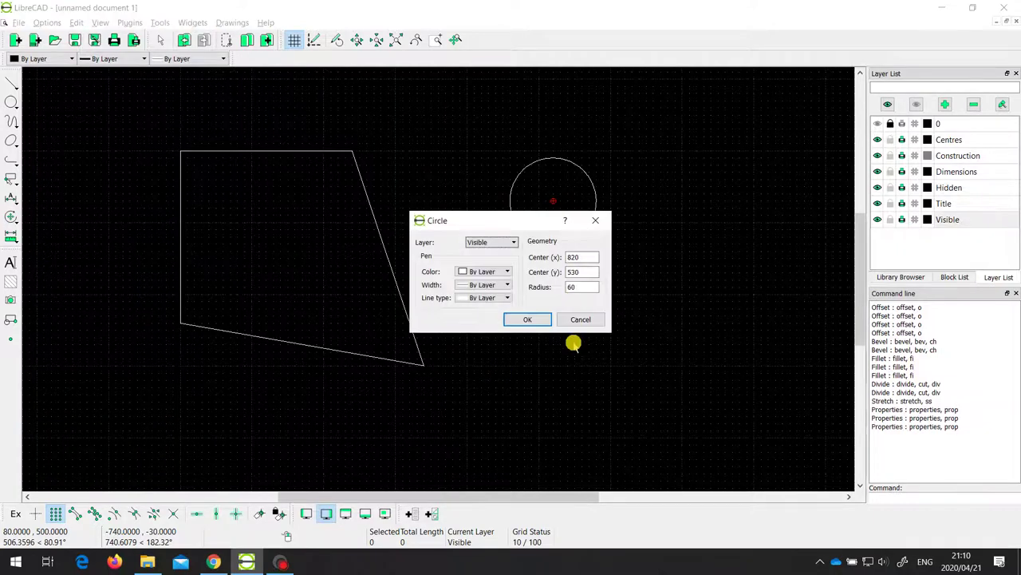
left_click_drag(589, 254, 547, 256)
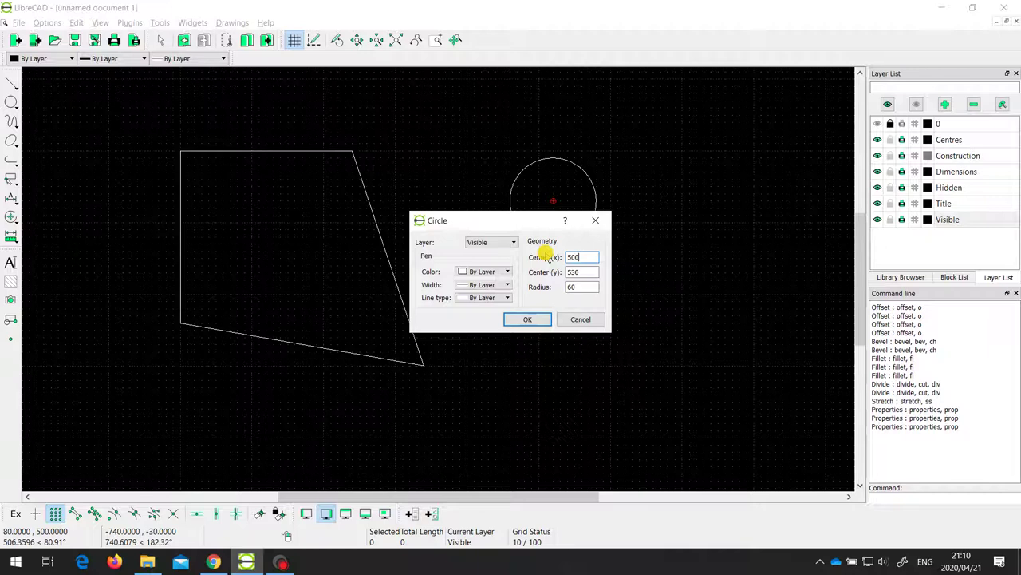
left_click_drag(591, 272, 559, 272)
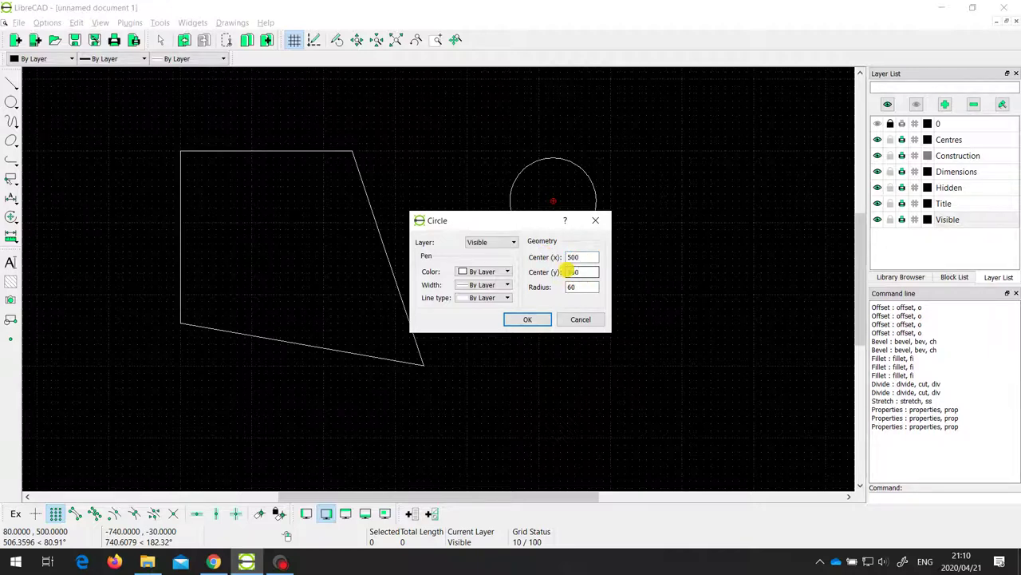
left_click(529, 319)
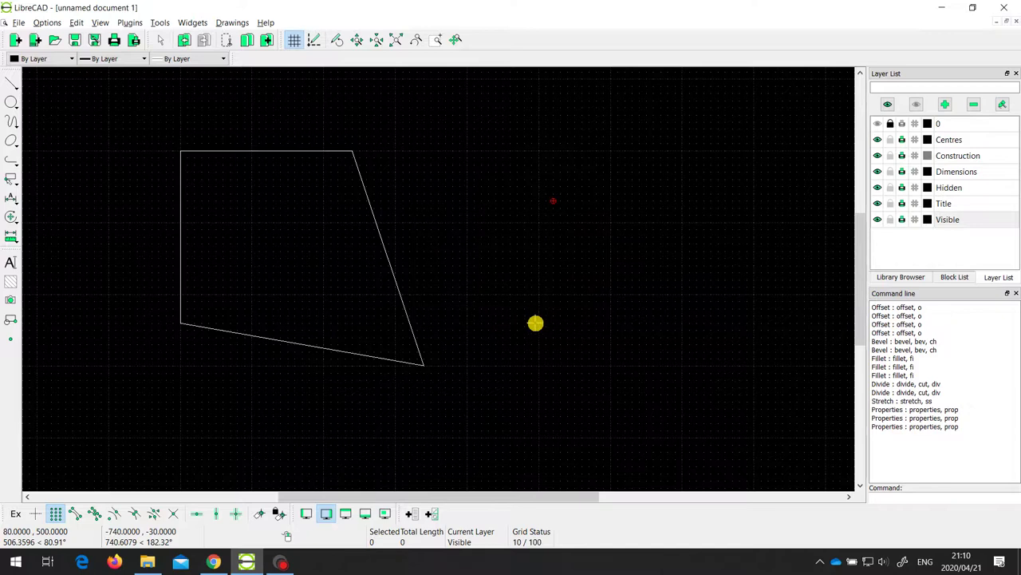
scroll(712, 386, "down", 2)
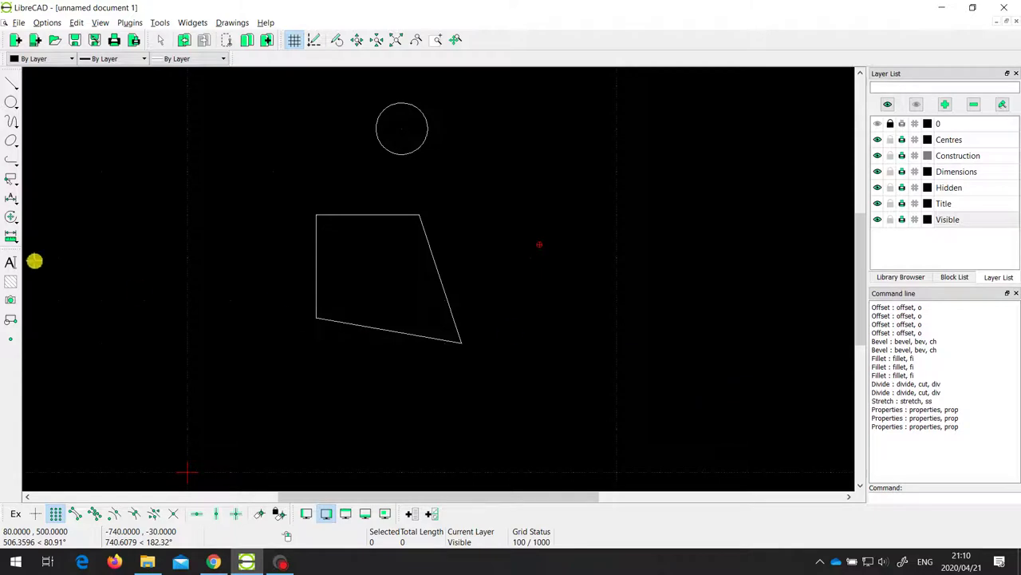
left_click(10, 215)
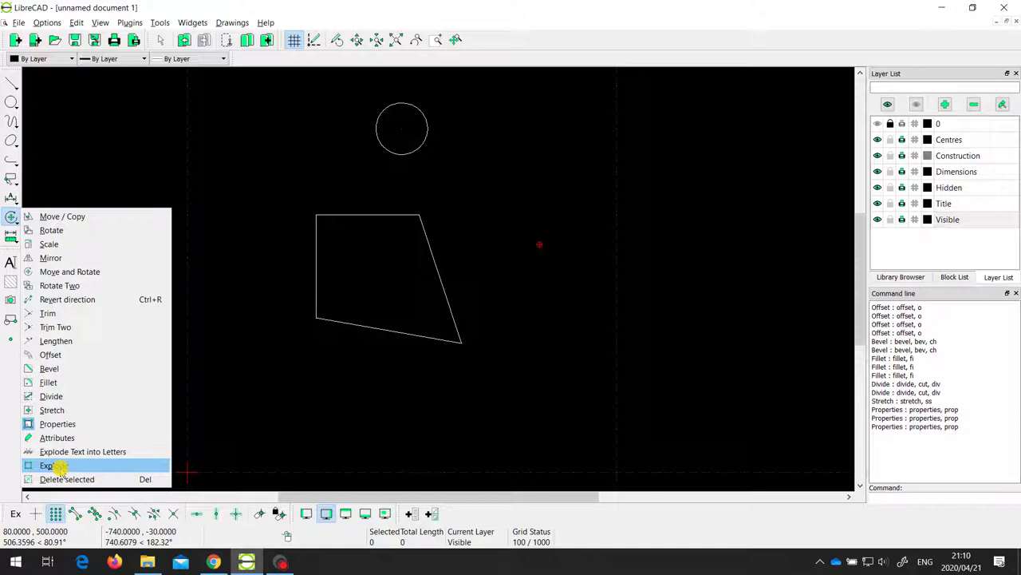
left_click(56, 465)
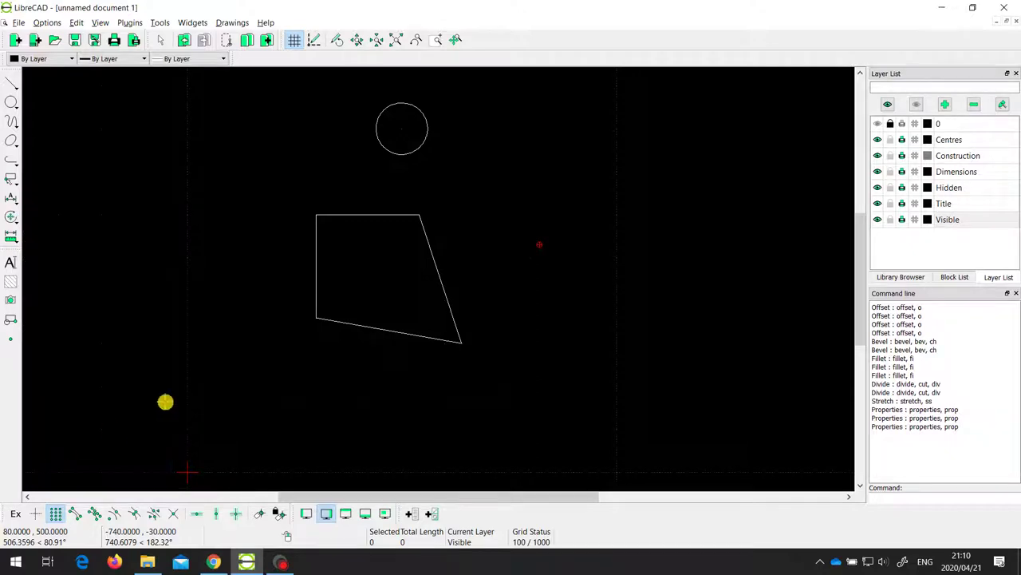
left_click(355, 324)
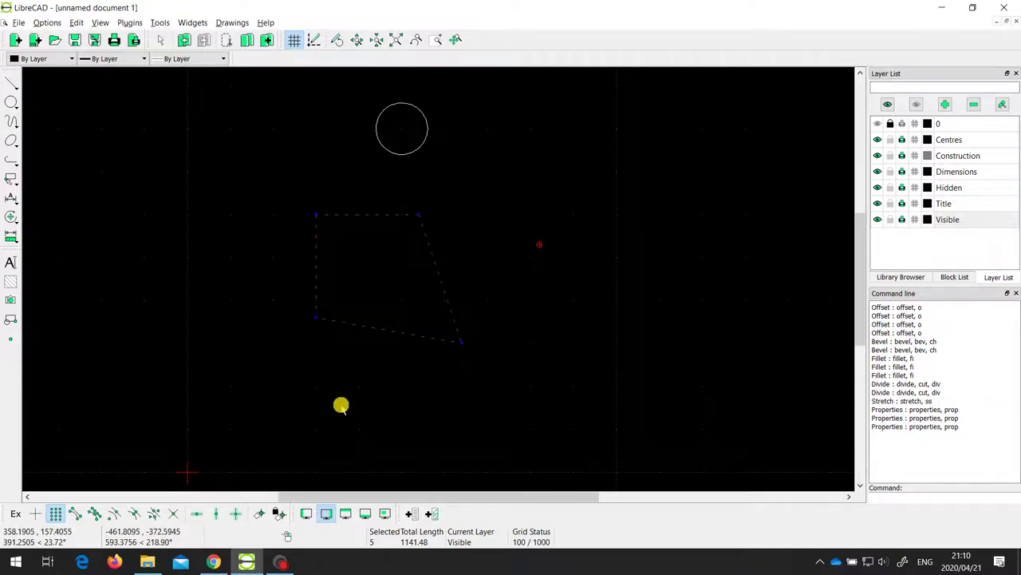
right_click(340, 376)
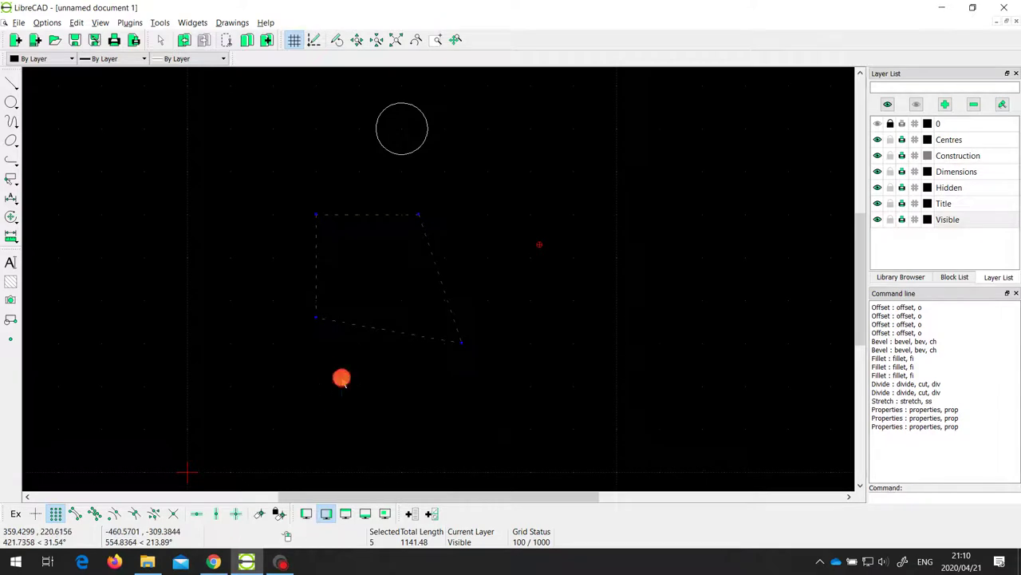
right_click(350, 370)
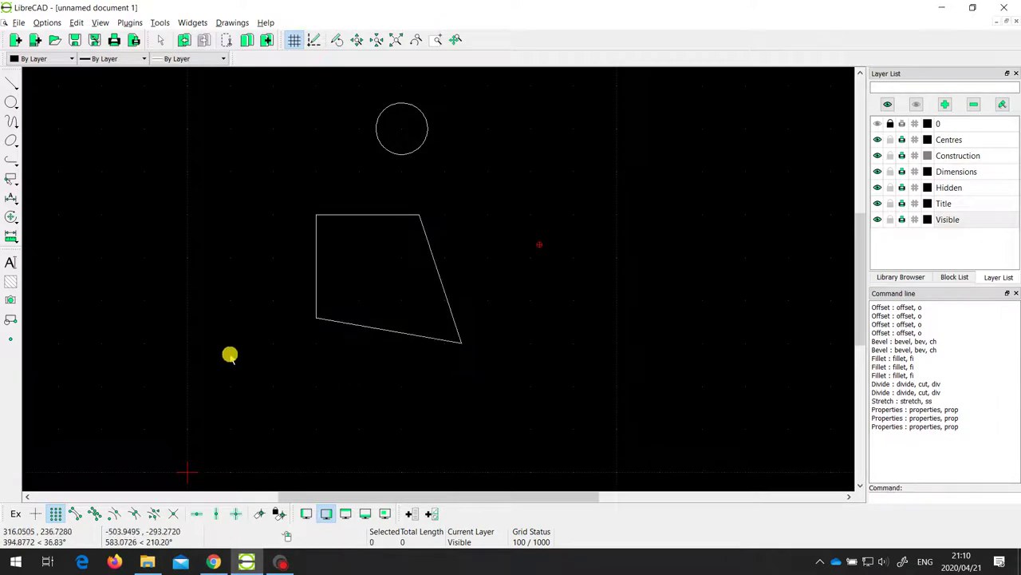
- Explode the stretched four-sided polyline into separate lines
left_click(10, 217)
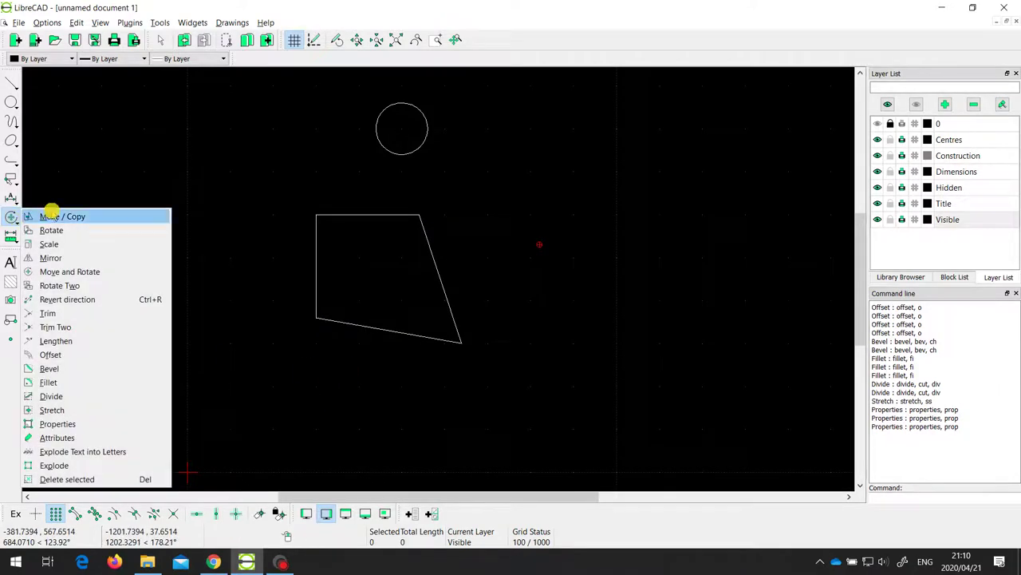
left_click(84, 466)
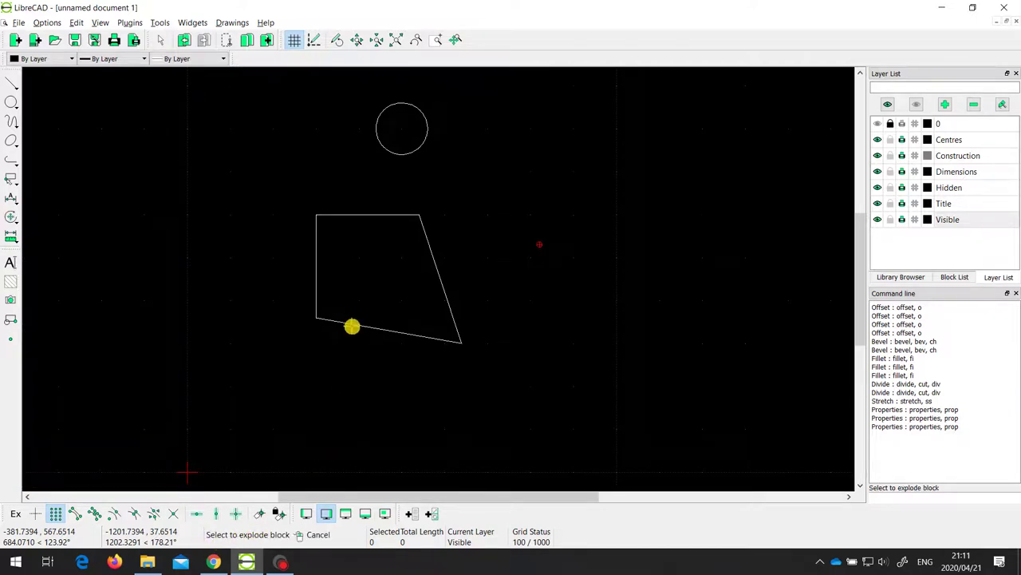
left_click(352, 325)
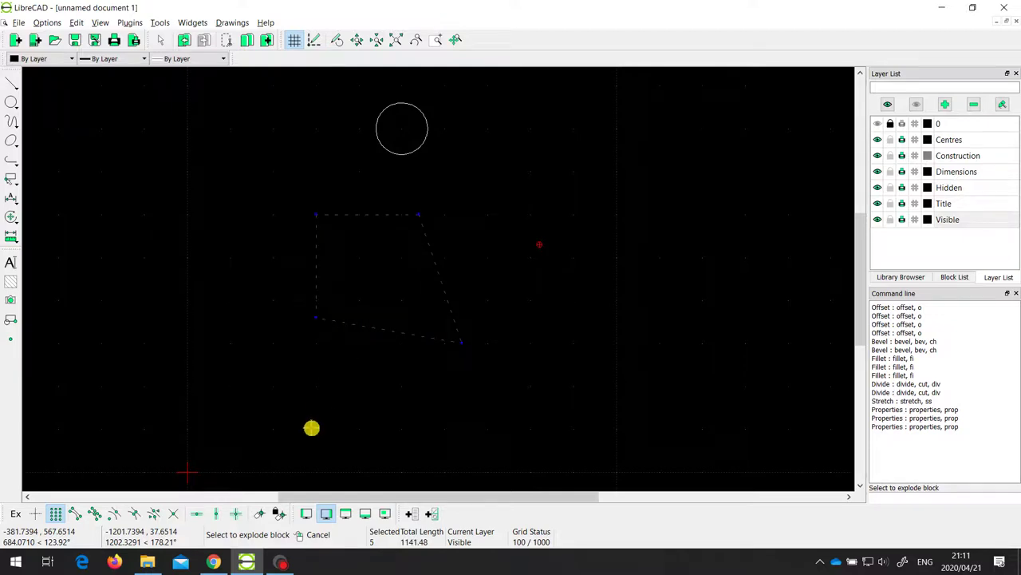
key("Return")
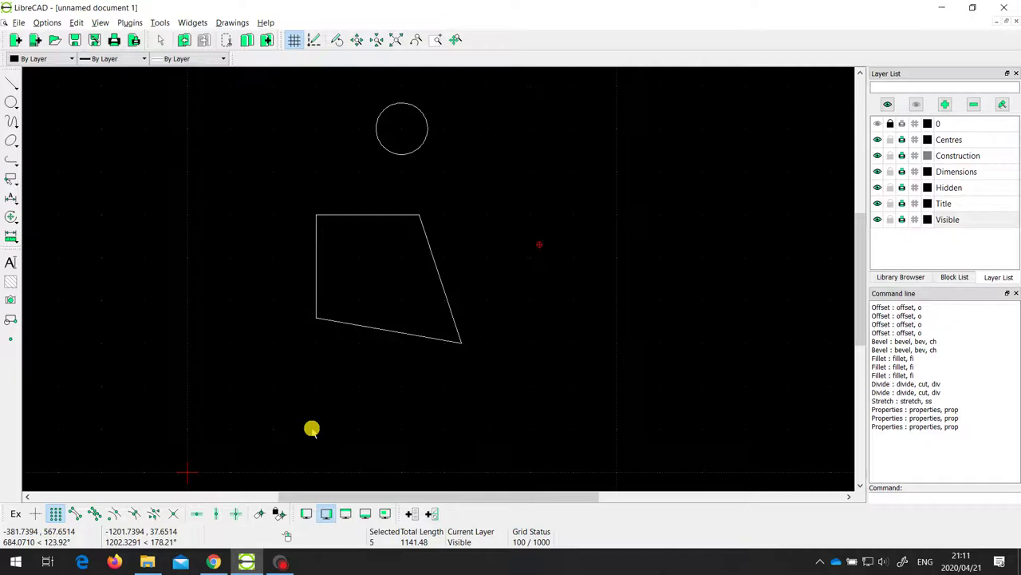
- Check the exploded shape by selecting and deselecting its lower, left and right sides one at a time
left_click(377, 332)
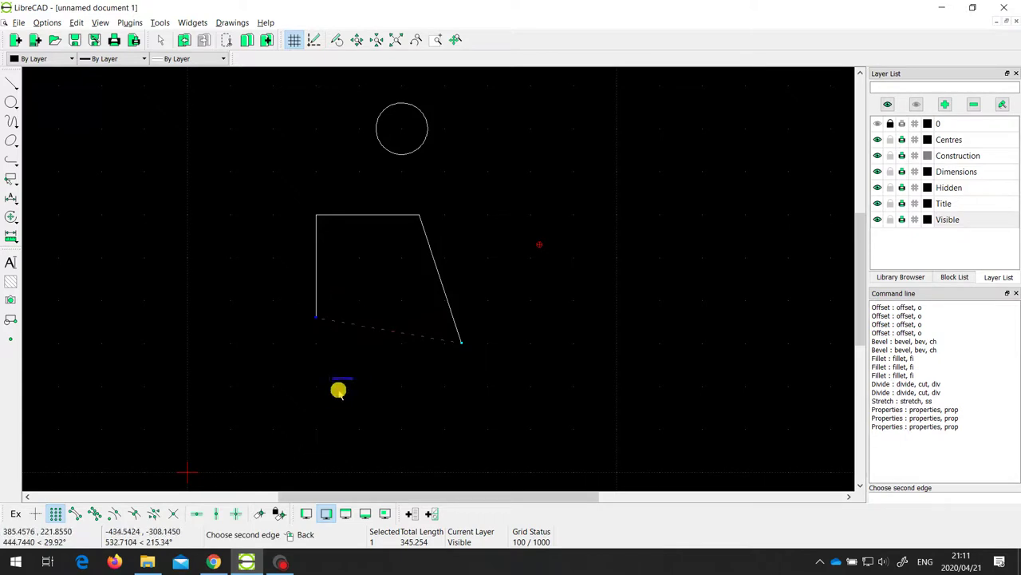
key("Escape")
left_click(316, 271)
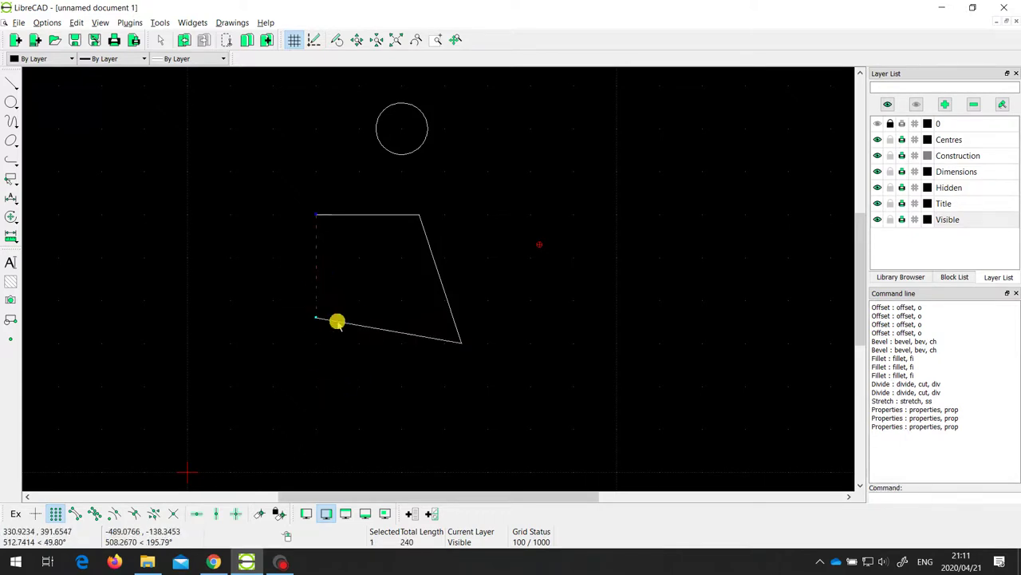
key("Escape")
left_click(444, 284)
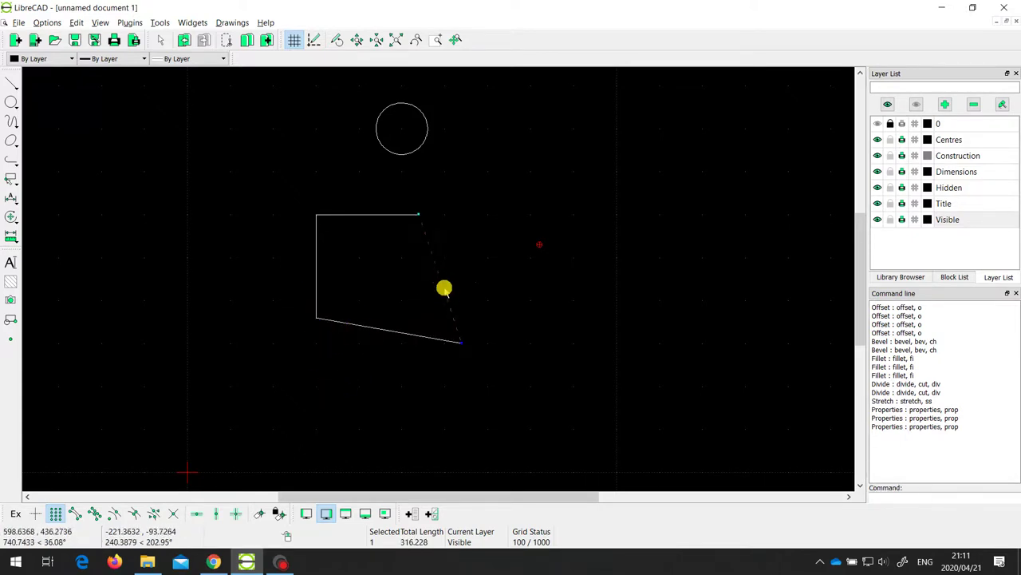
key("Escape")
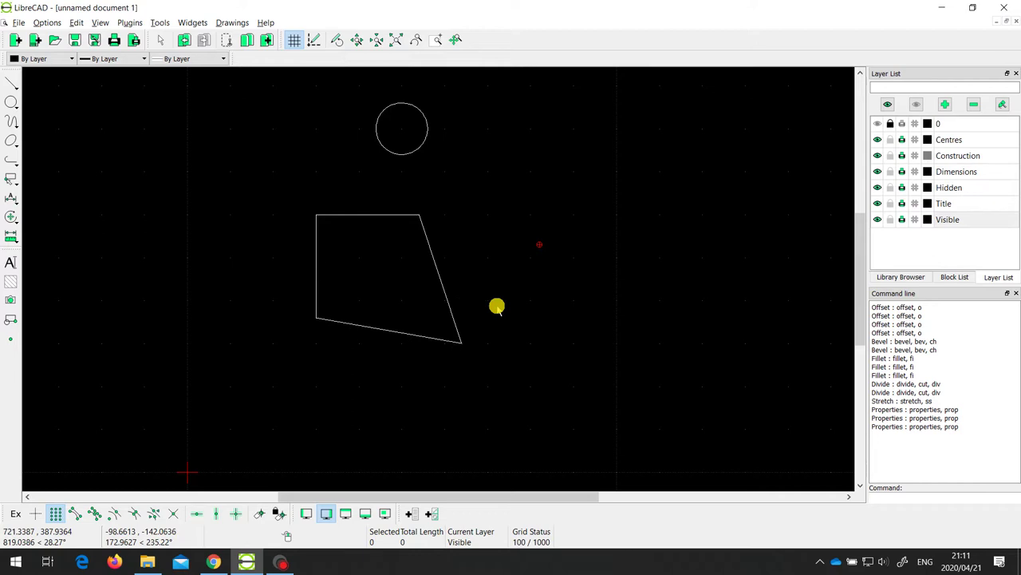